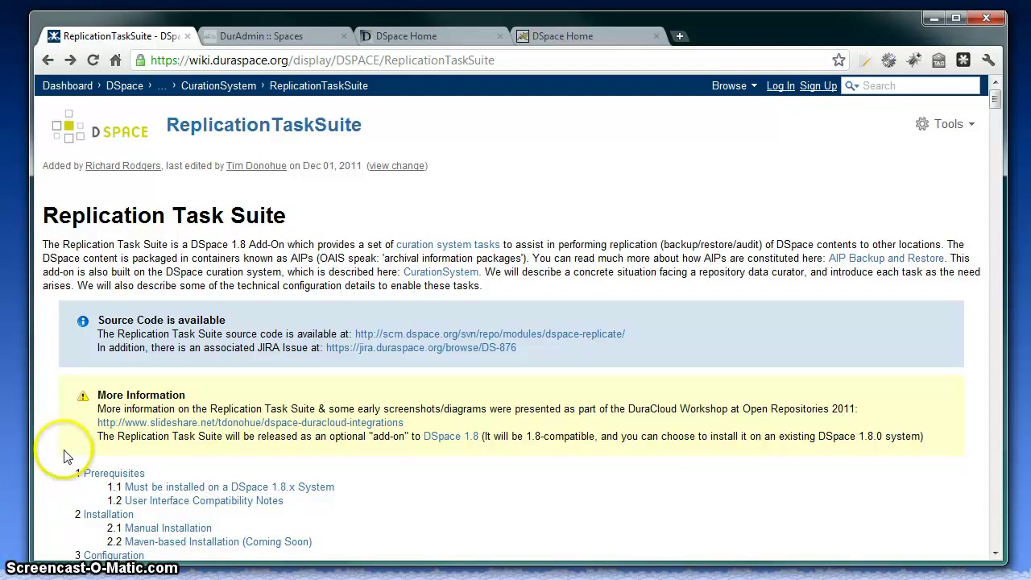
Step: Create an open-access DuraCloud space with Space ID my-dspace-backup
click(247, 36)
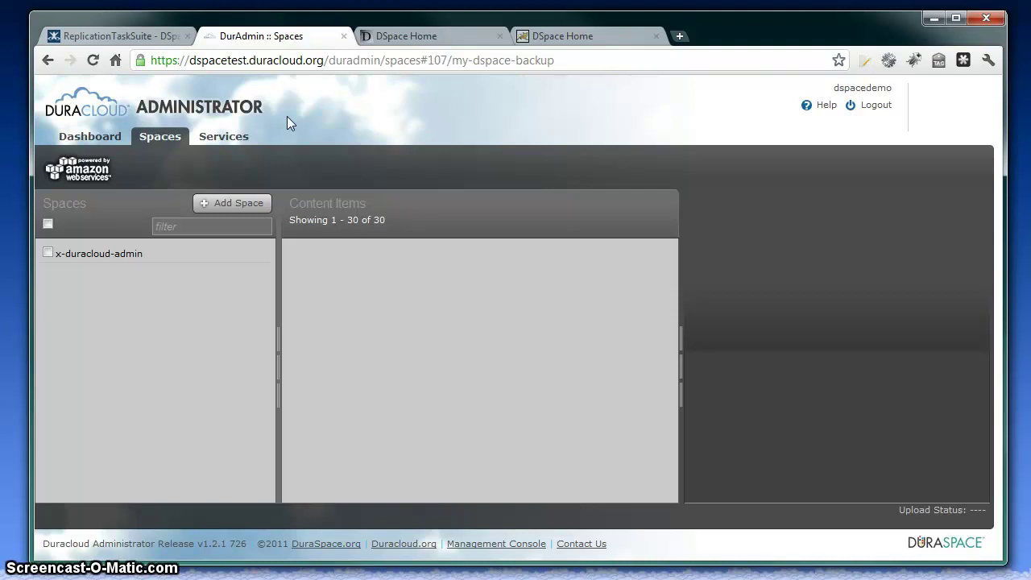
click(232, 207)
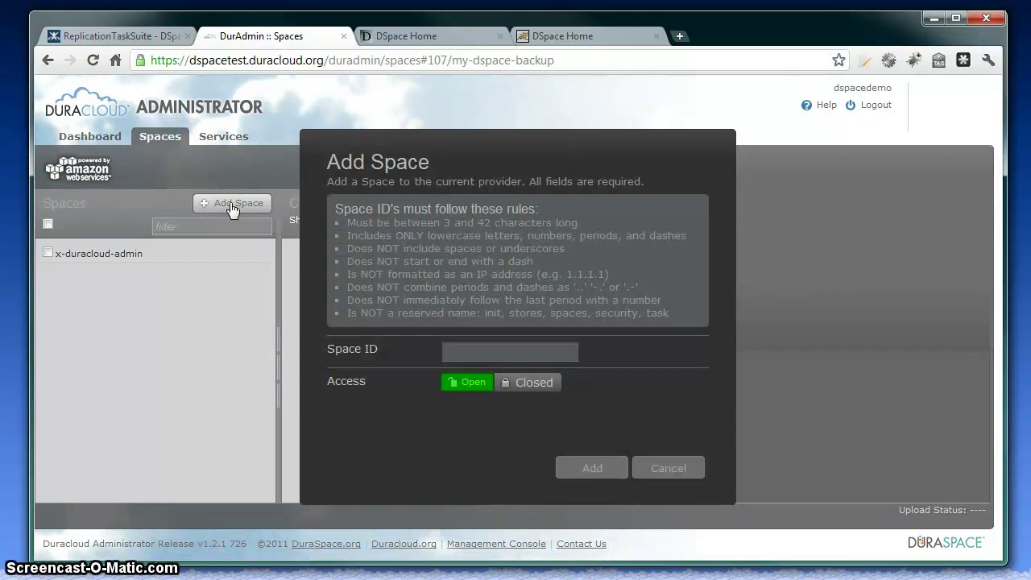
click(460, 352)
text(my-dspace-backup)
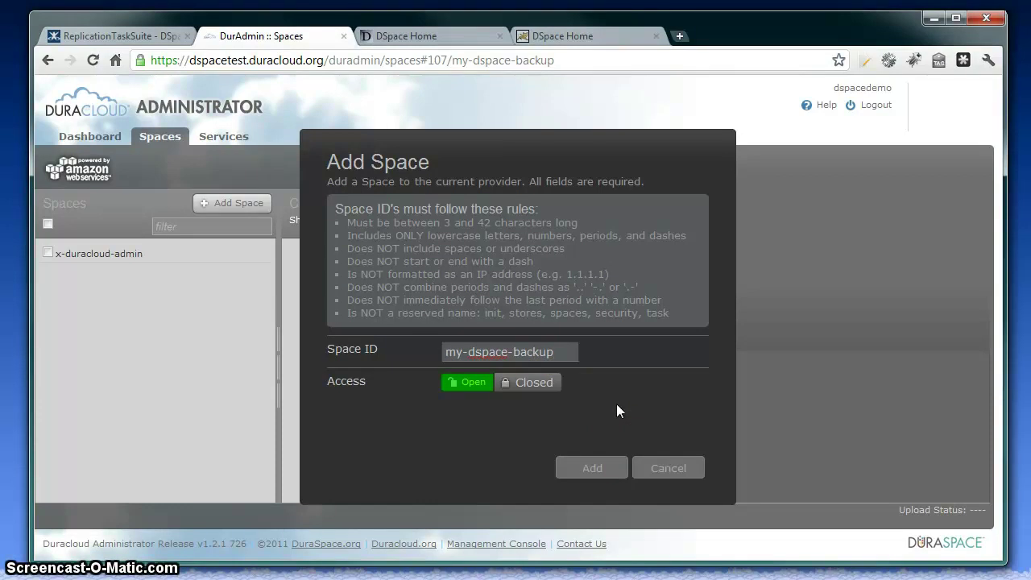
click(592, 468)
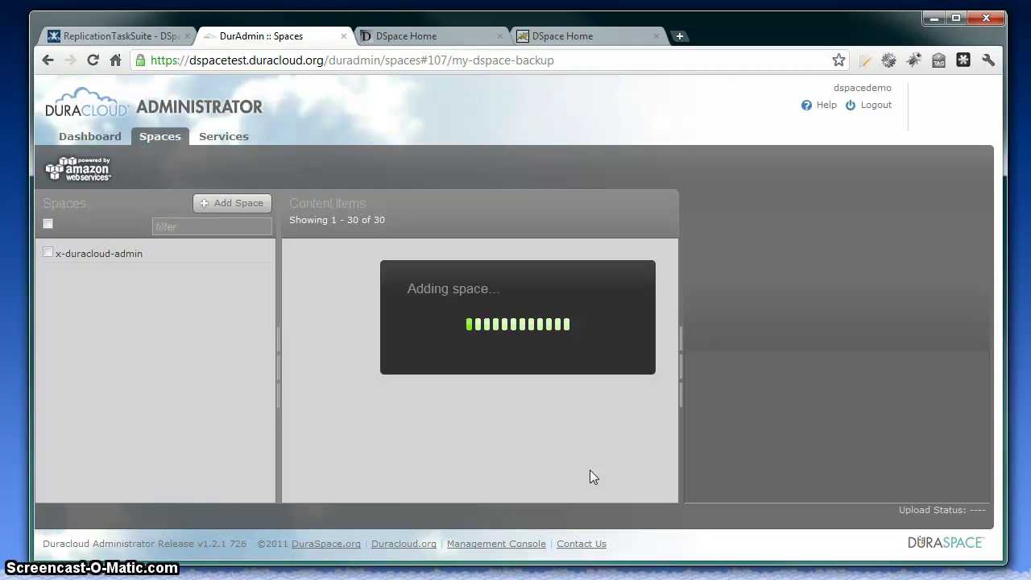
click(519, 370)
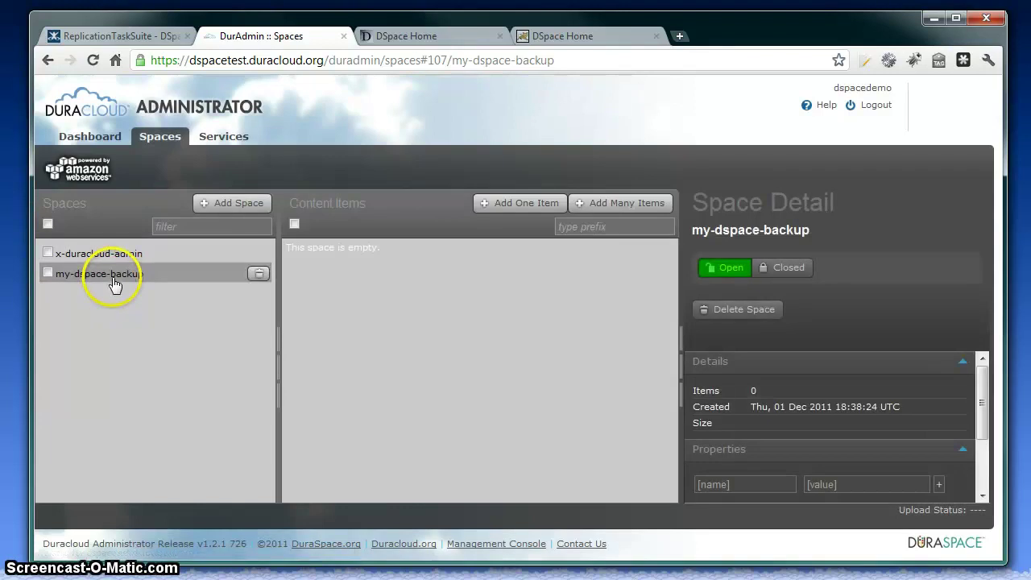
Step: Review DSpace's communities and collections, then browse all 20 items by title
click(414, 37)
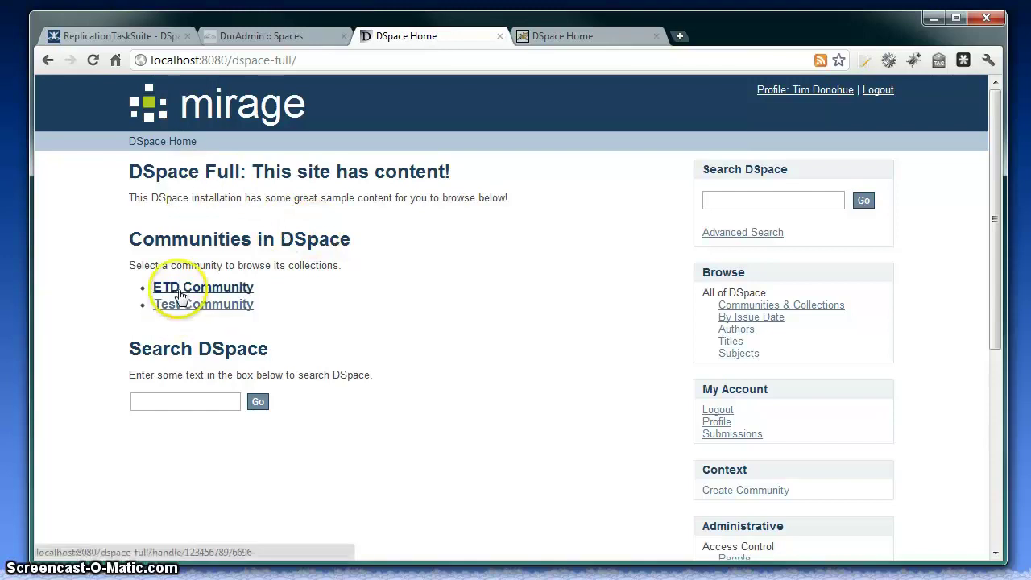
click(787, 307)
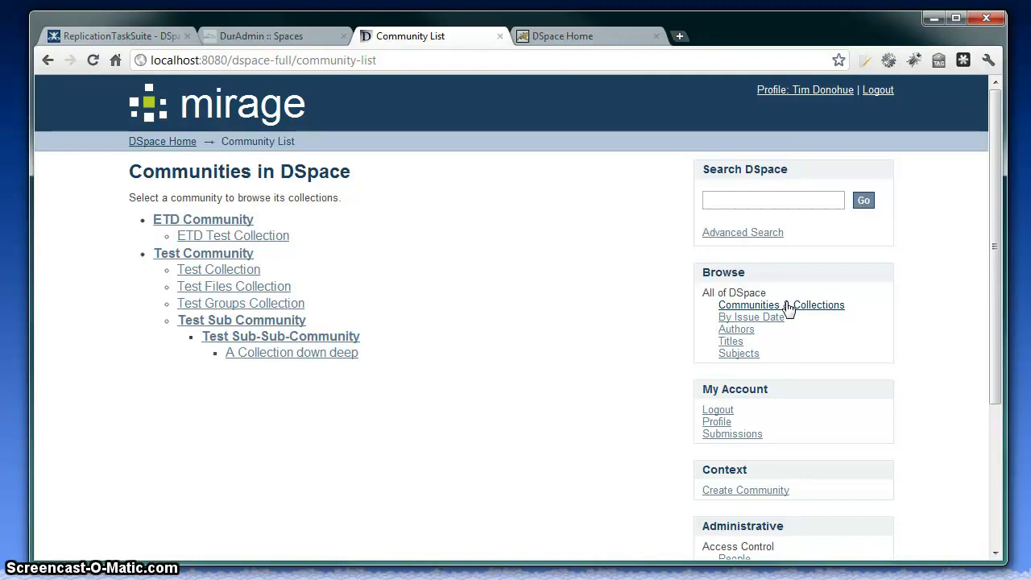
click(734, 342)
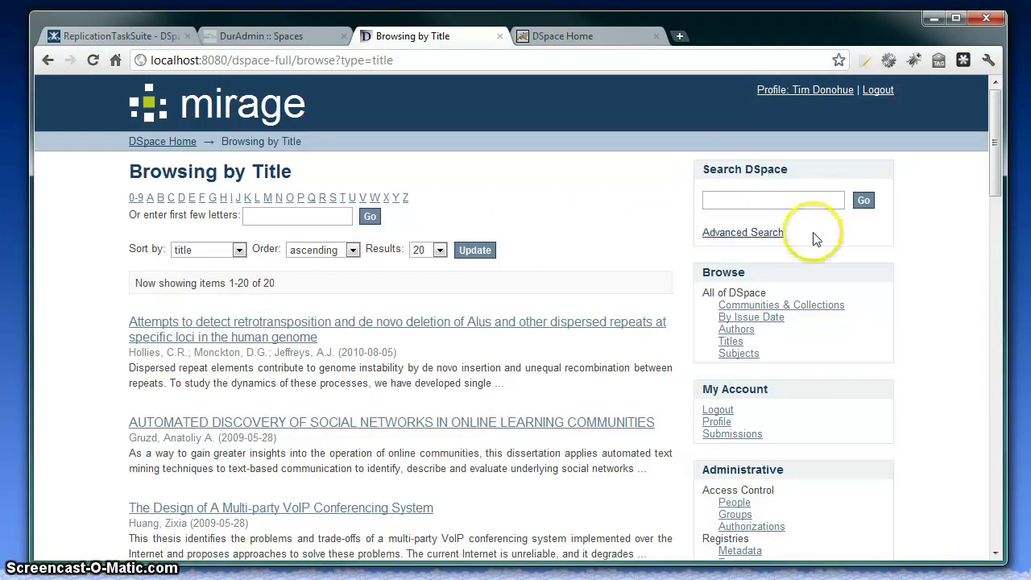
drag(993, 172, 990, 230)
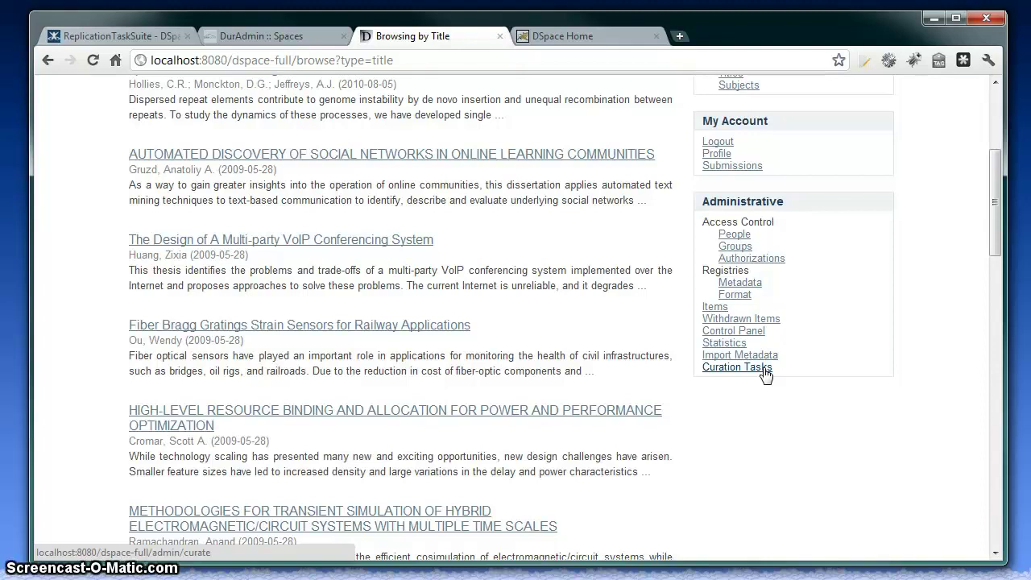
Step: Run the Replication Suite task Transmit AIP(s) to Storage on site handle 123456789/0
click(723, 370)
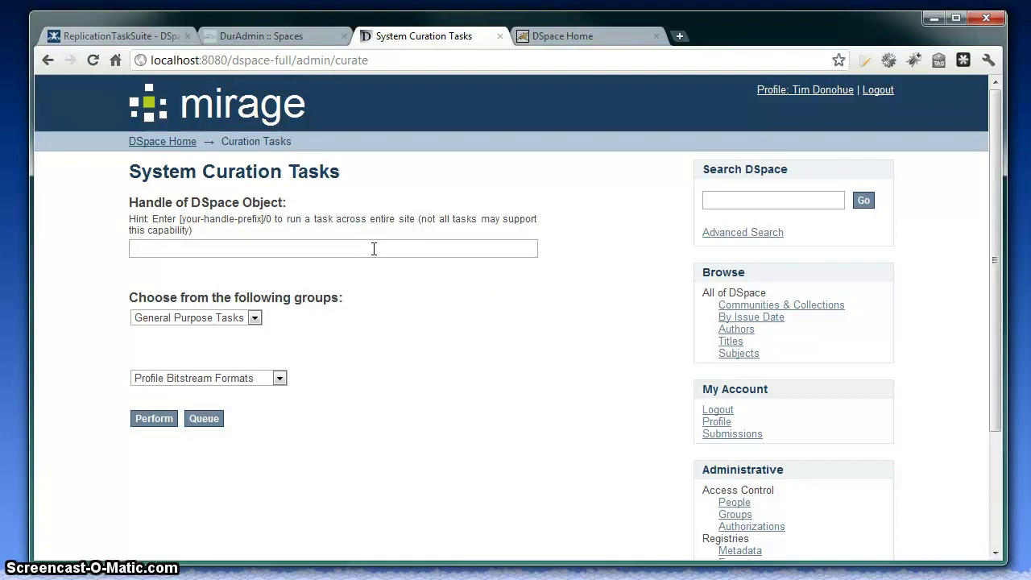
click(374, 248)
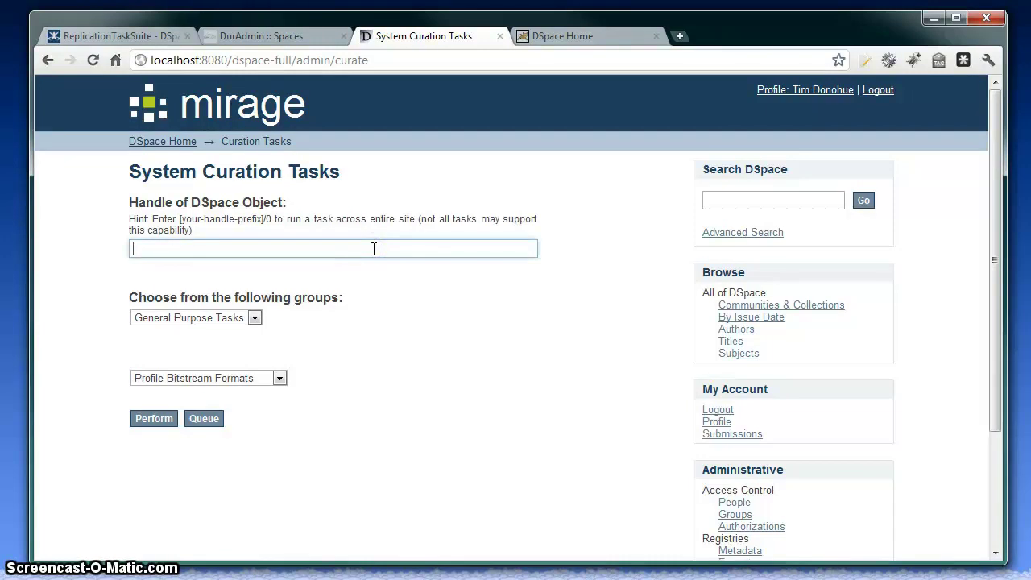
text(123)
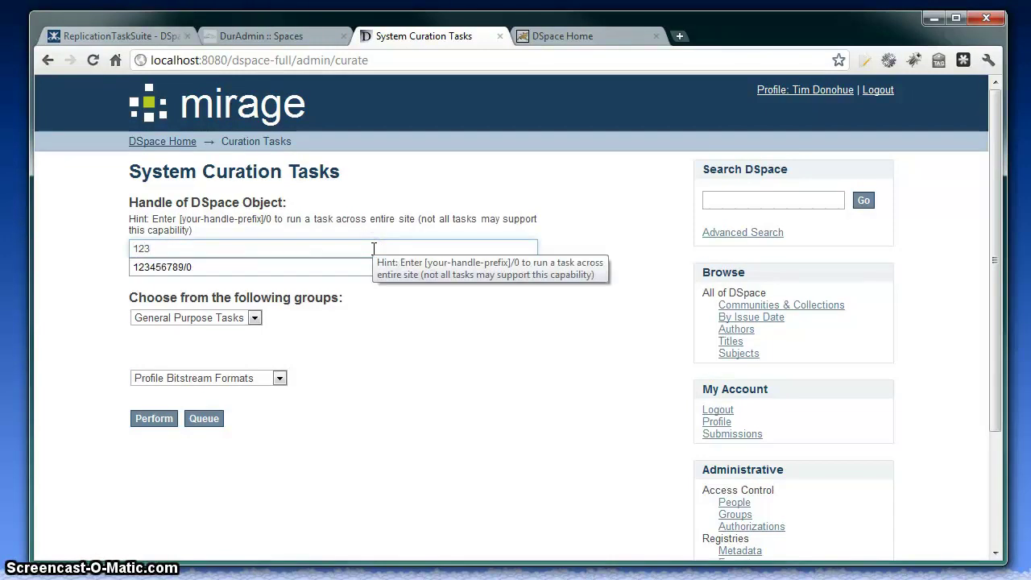
click(219, 266)
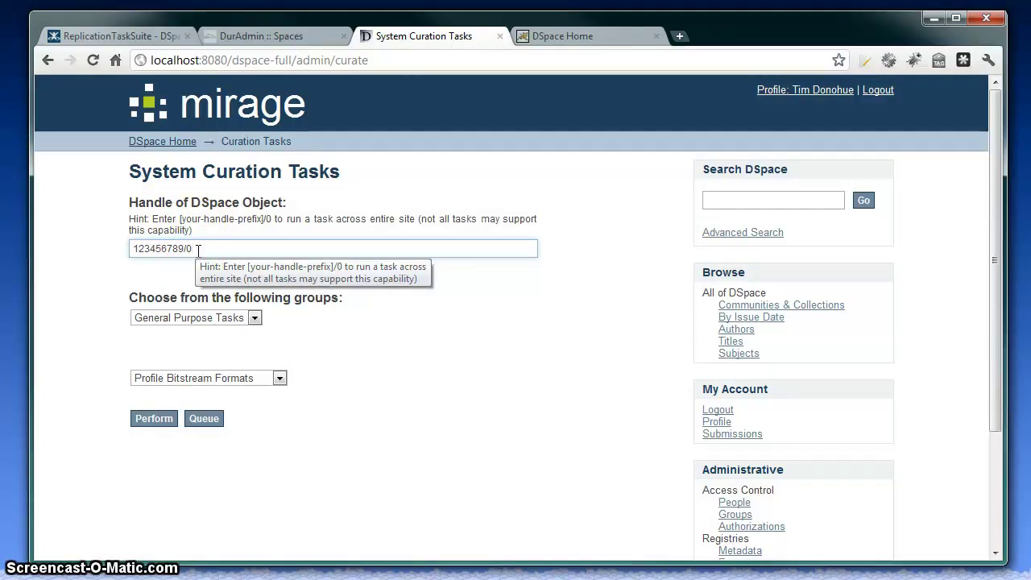
click(232, 319)
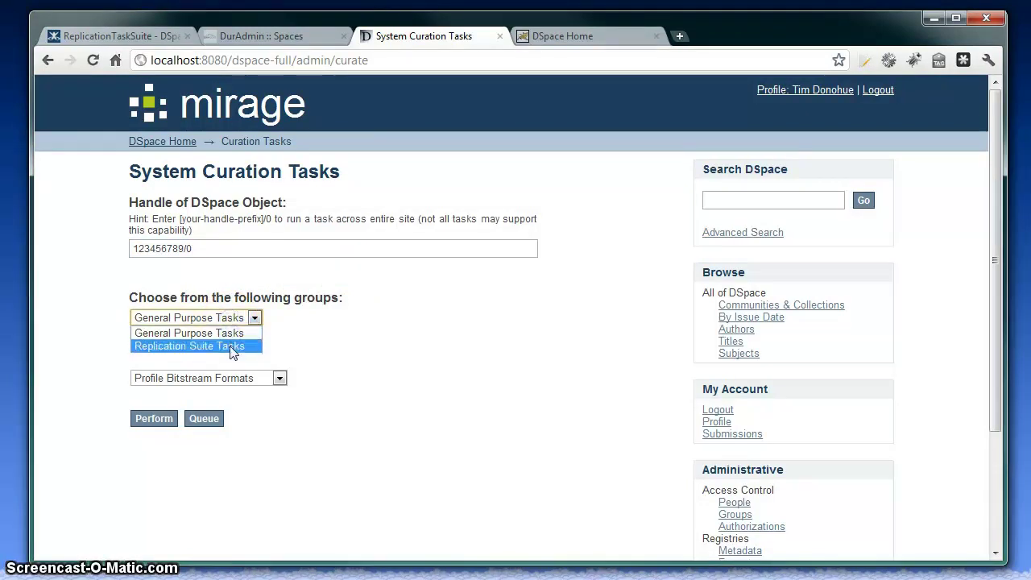
click(232, 352)
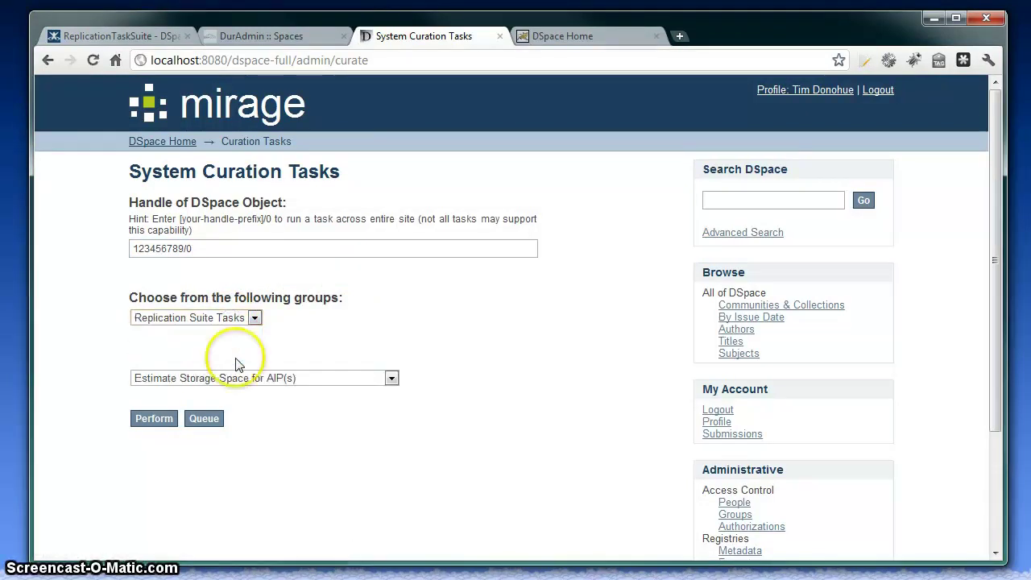
click(255, 380)
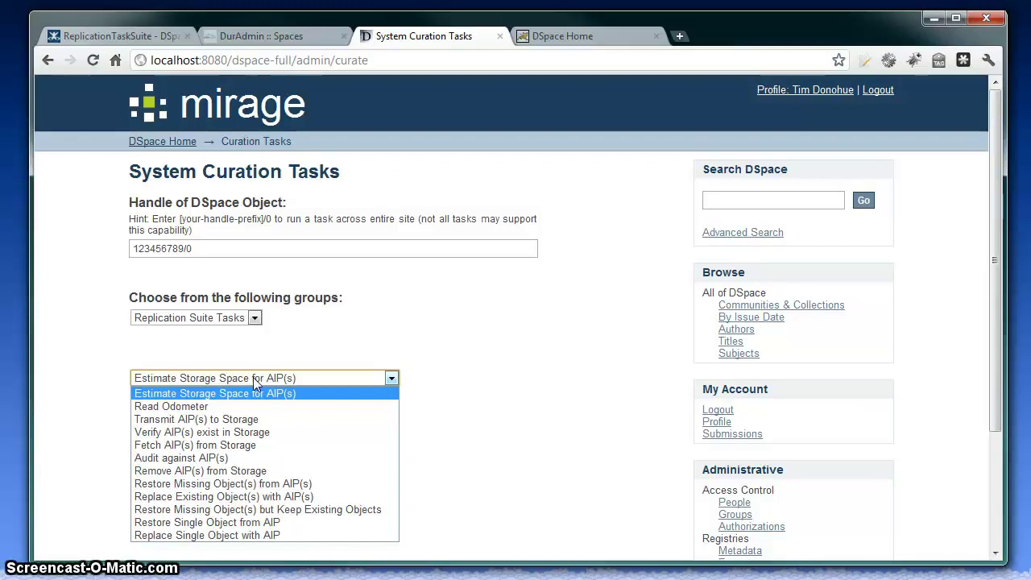
click(242, 420)
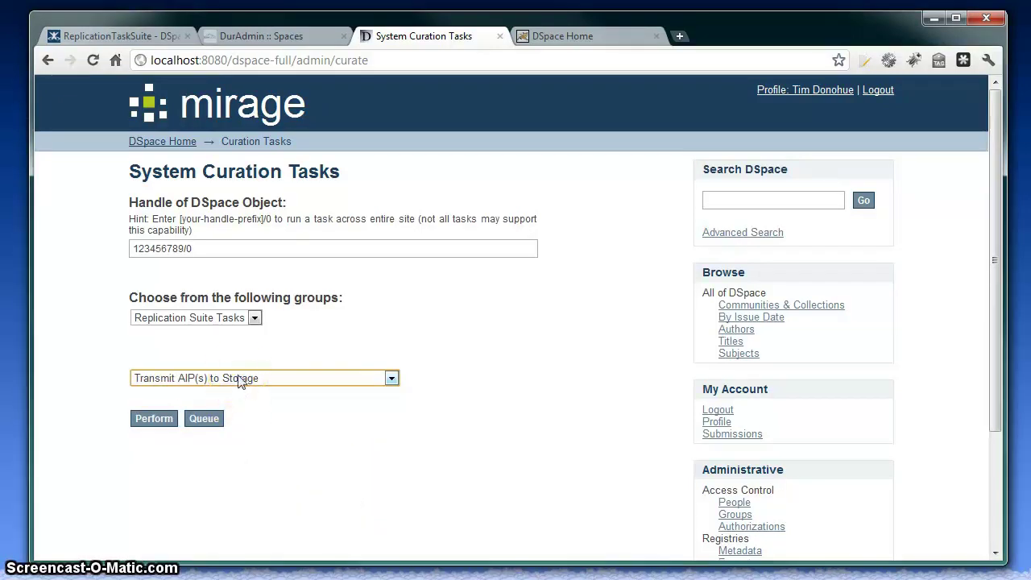
click(147, 422)
click(150, 419)
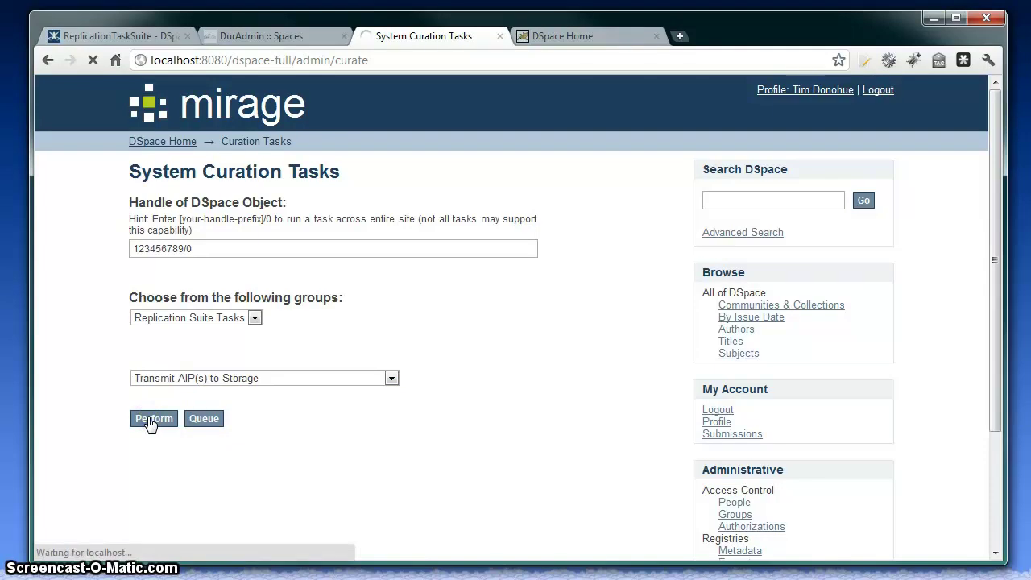
Step: Let the site-wide Transmit AIP(s) to Storage task keep processing
click(148, 434)
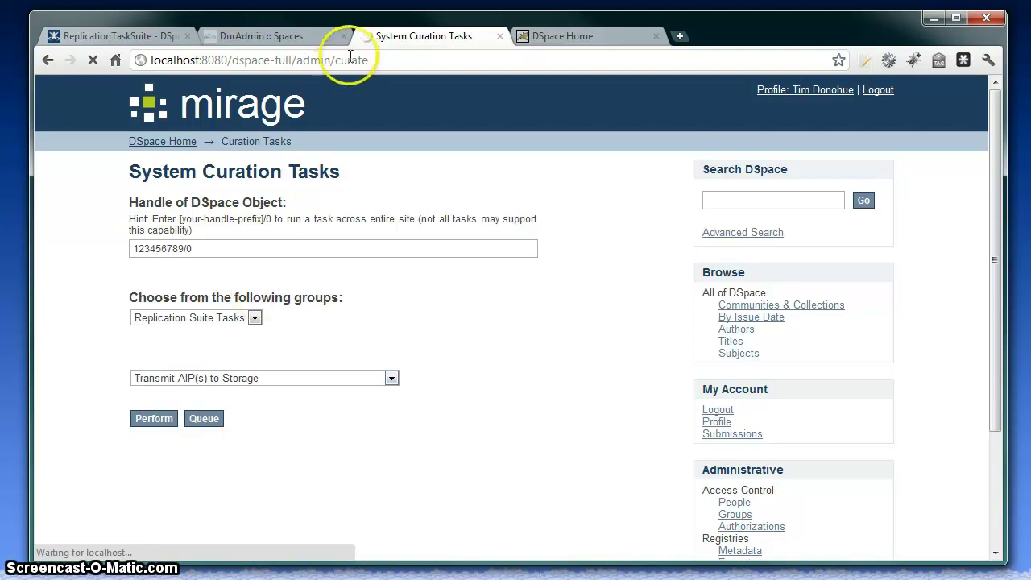
click(282, 37)
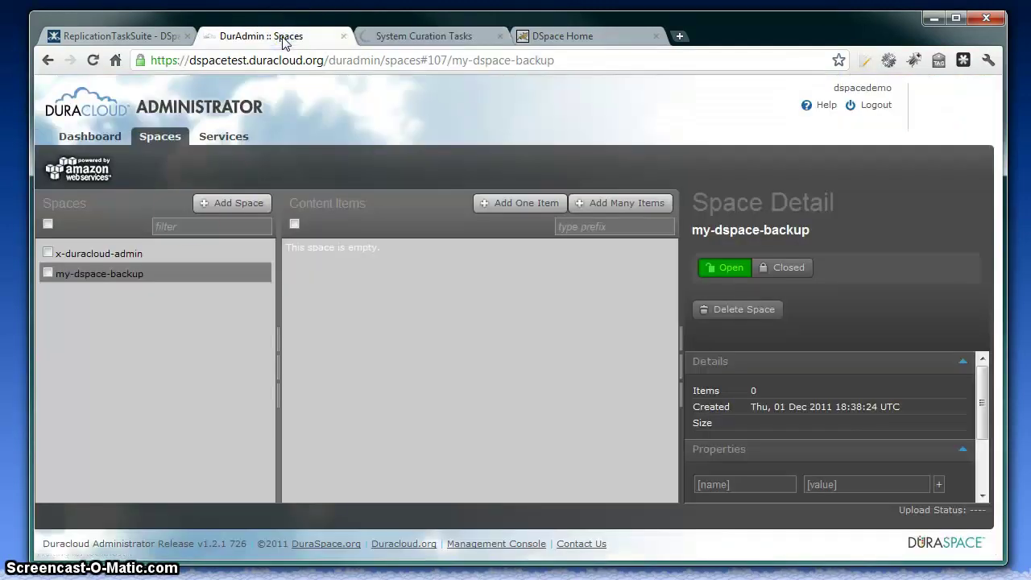
click(96, 282)
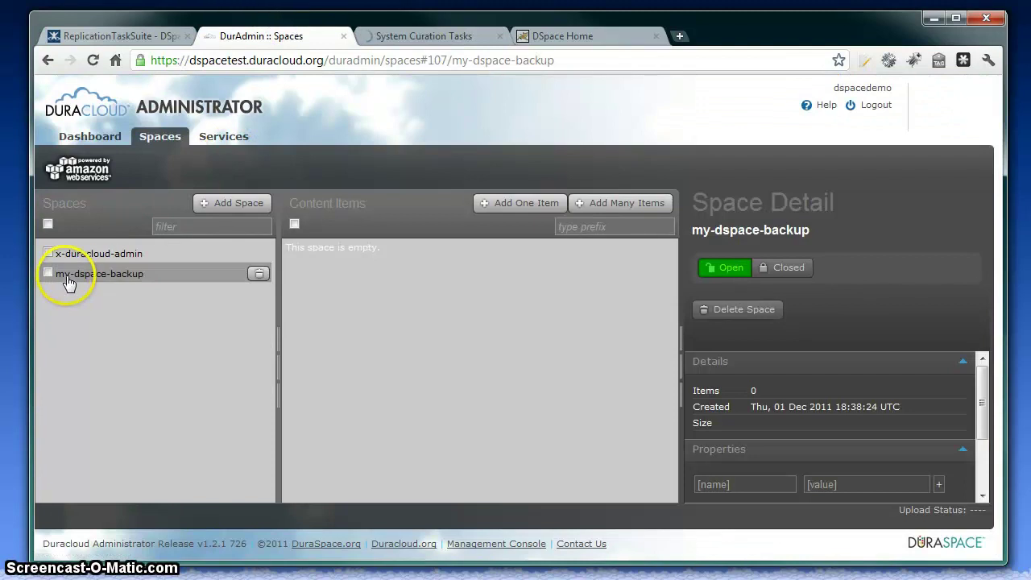
click(92, 62)
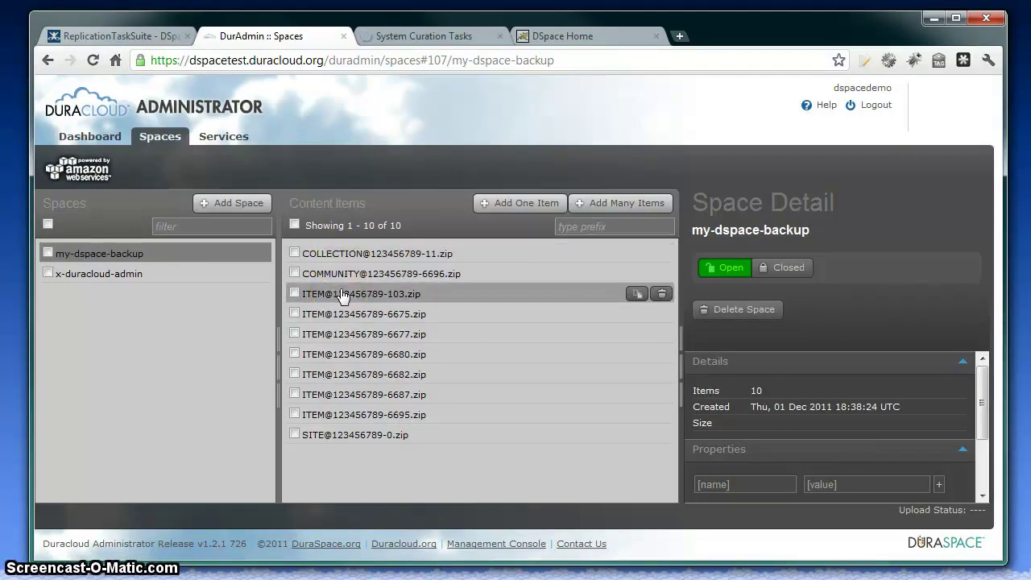
click(342, 294)
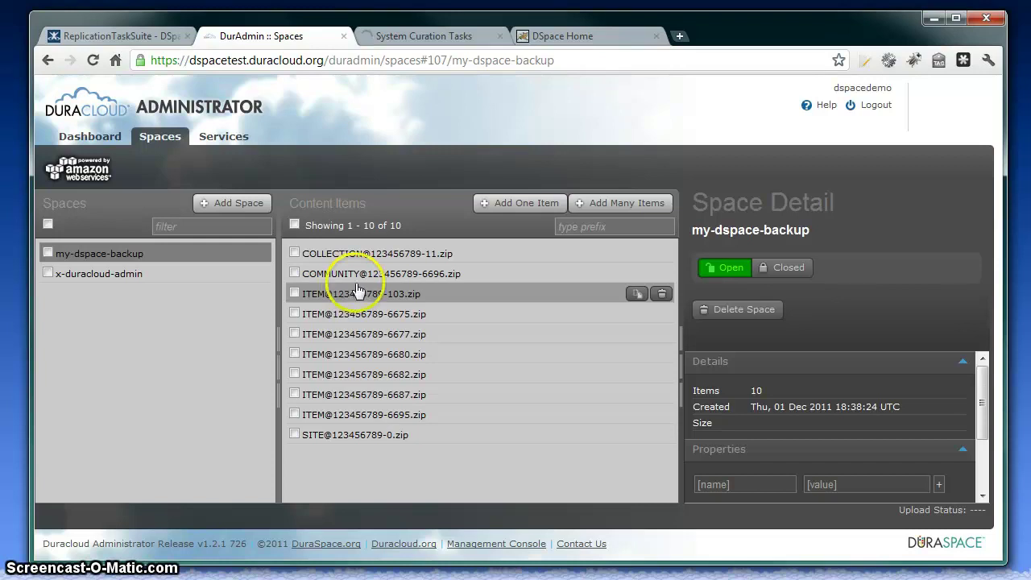
click(441, 254)
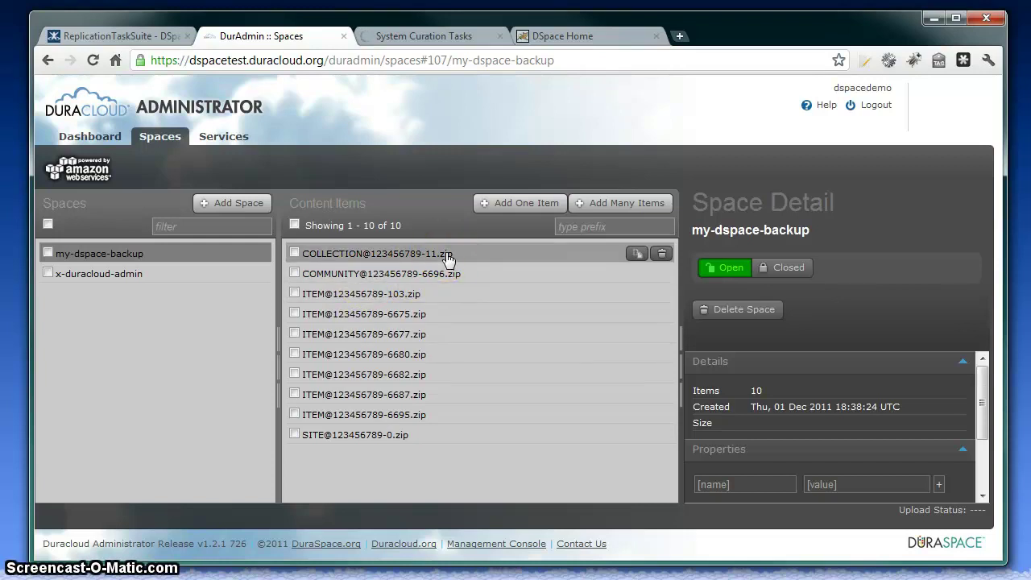
click(449, 272)
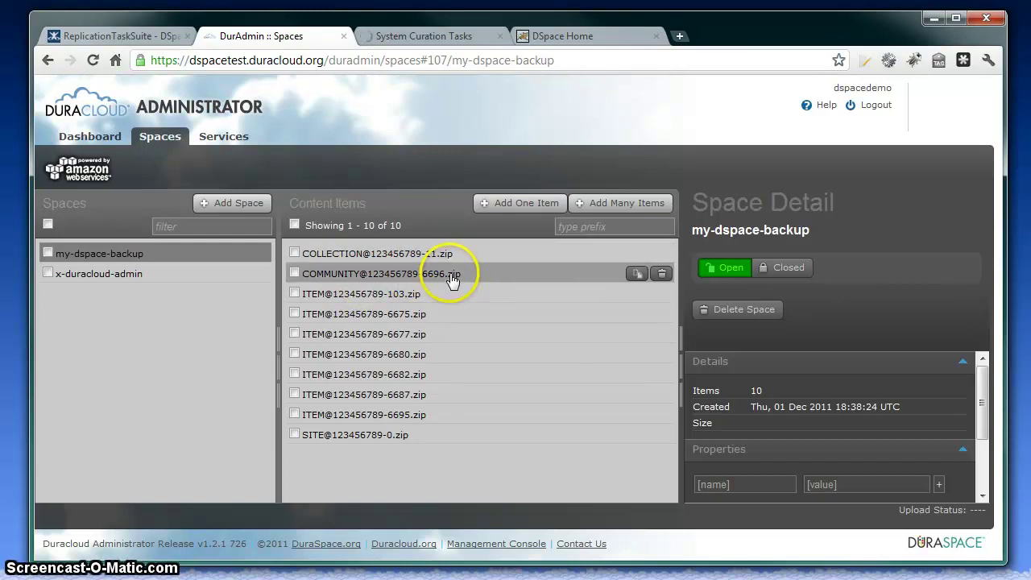
click(429, 298)
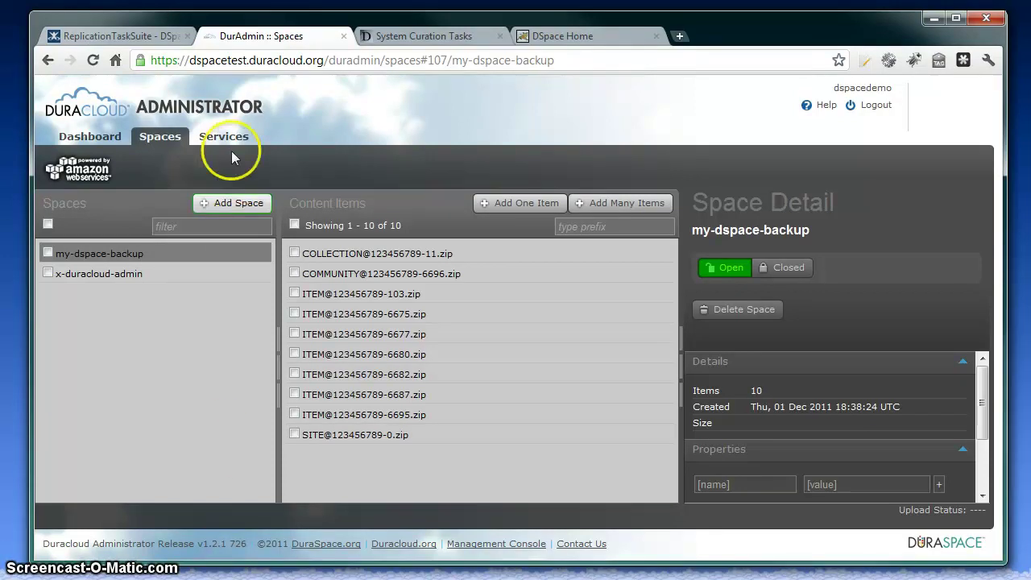
click(90, 65)
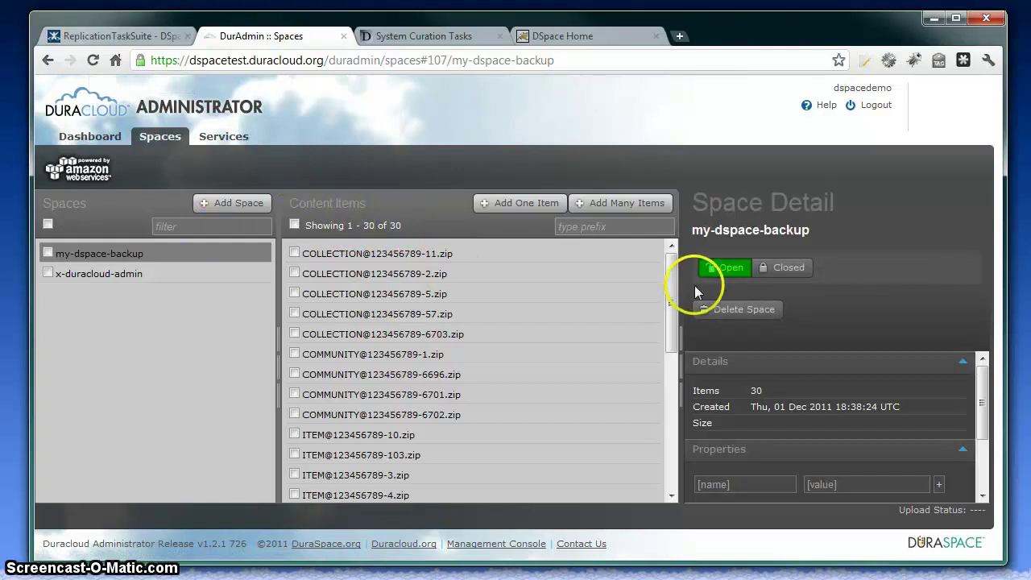
drag(672, 276, 614, 311)
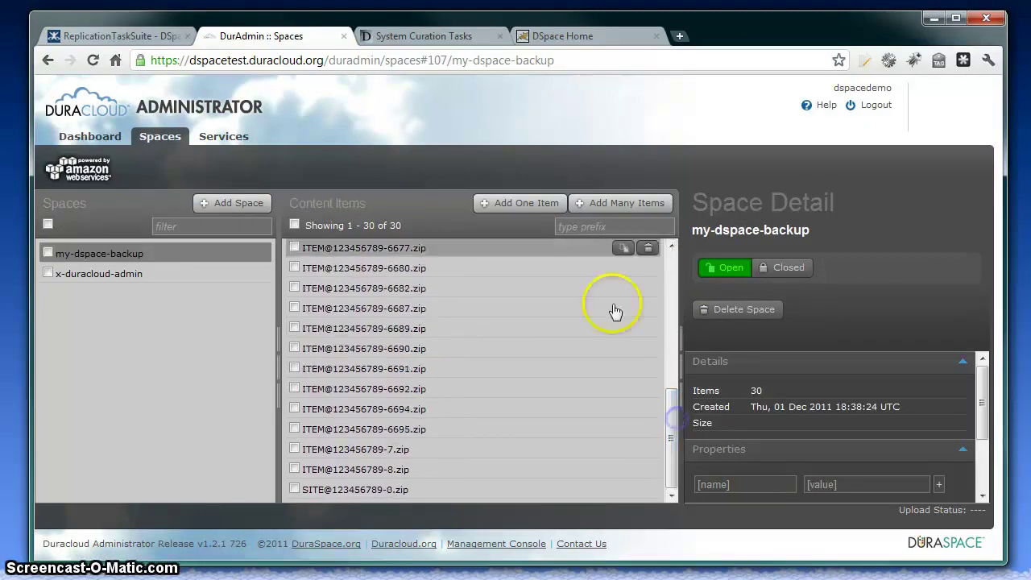
Step: Confirm the transmit task's Success status, then go to the empty dspace-empty home page
click(400, 41)
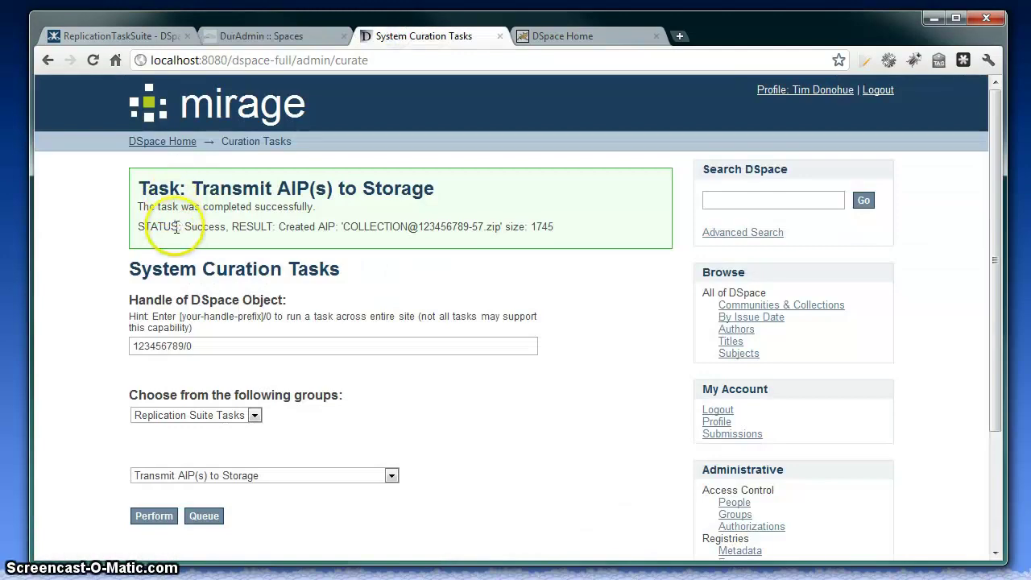
drag(183, 227, 228, 229)
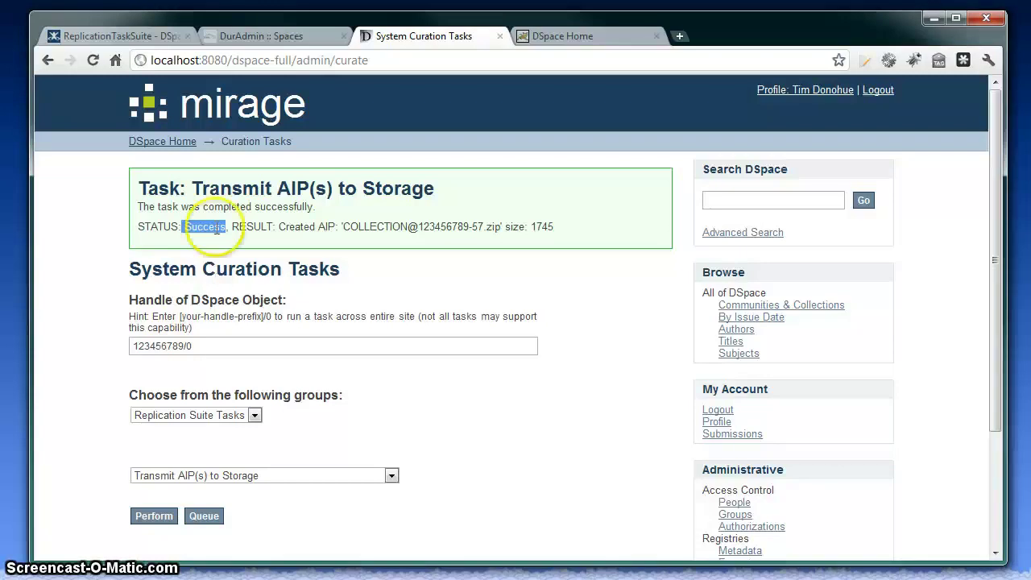
click(557, 38)
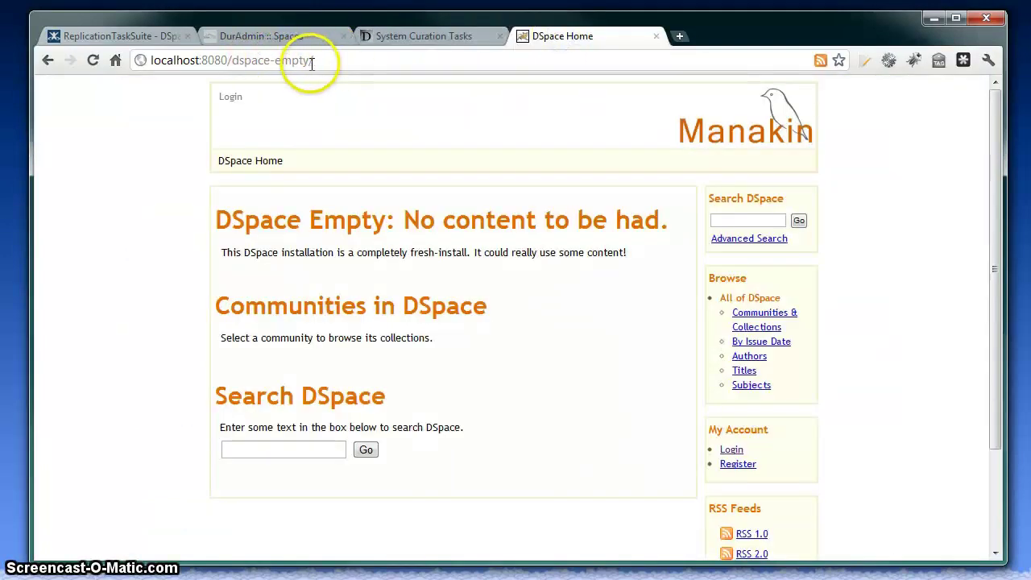
Step: Log in to dspace-empty with the administrator's e-mail address and password
click(92, 63)
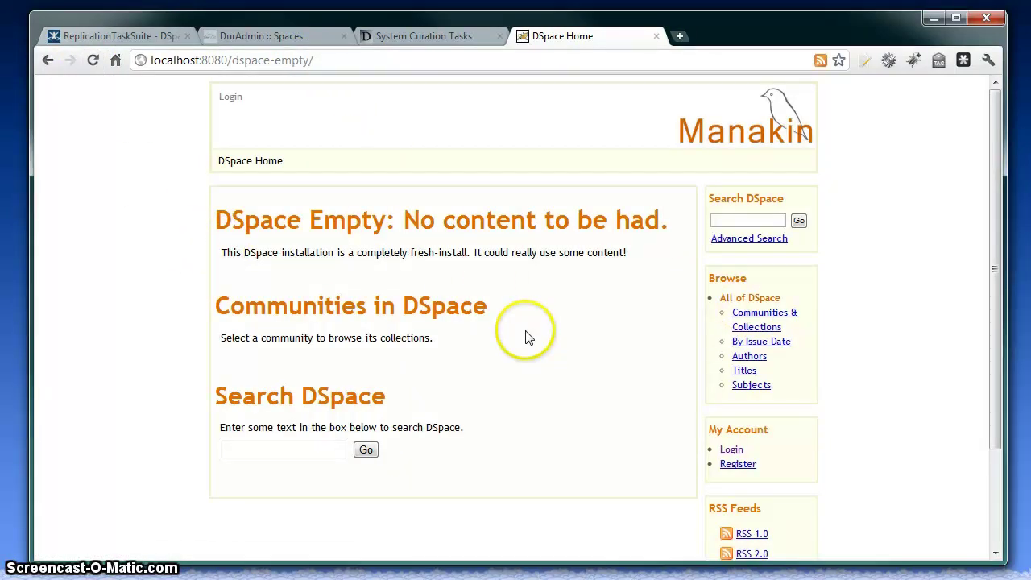
click(731, 451)
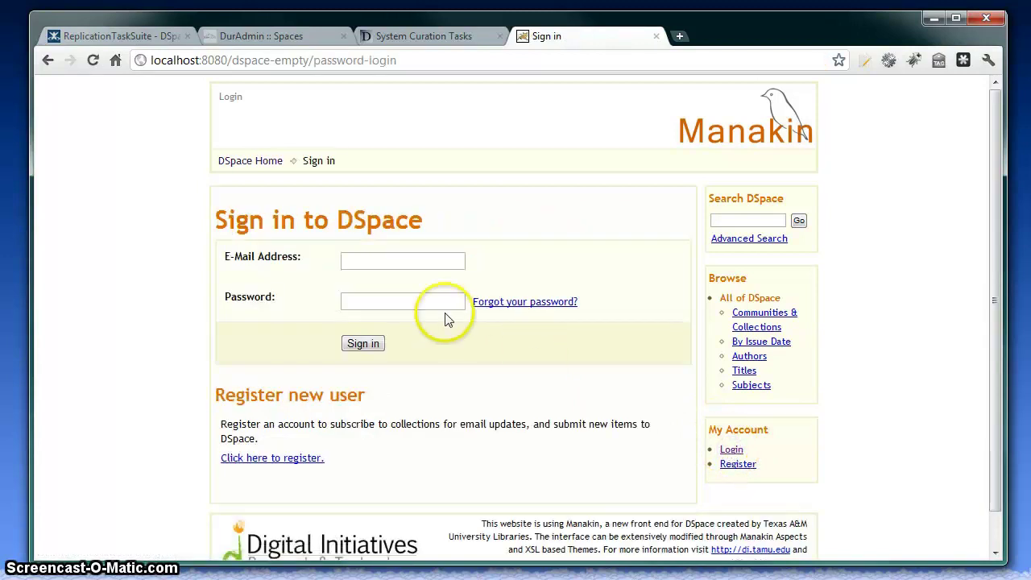
click(407, 260)
text(td)
click(405, 280)
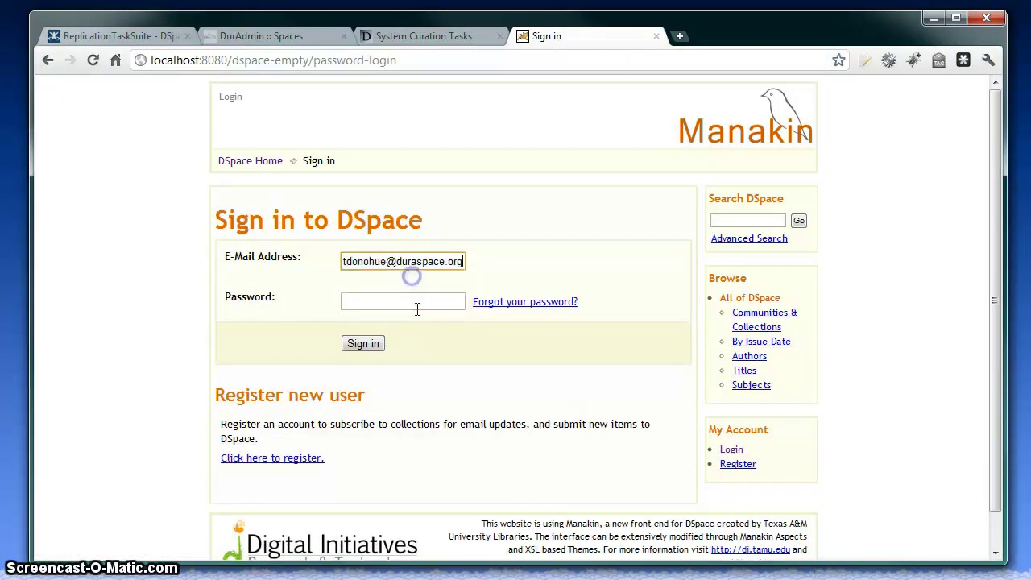
click(416, 308)
text(••••••)
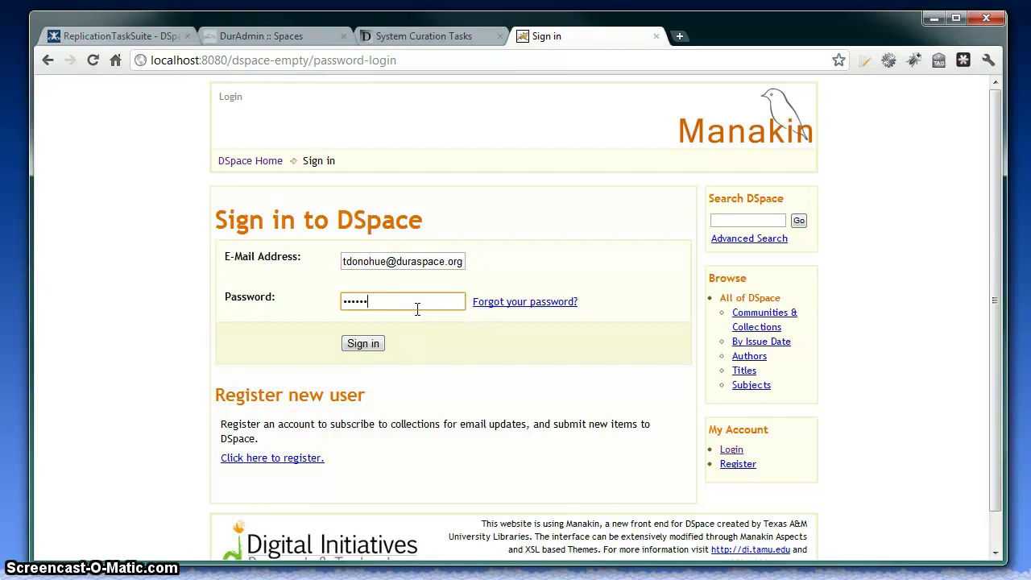
key(Return)
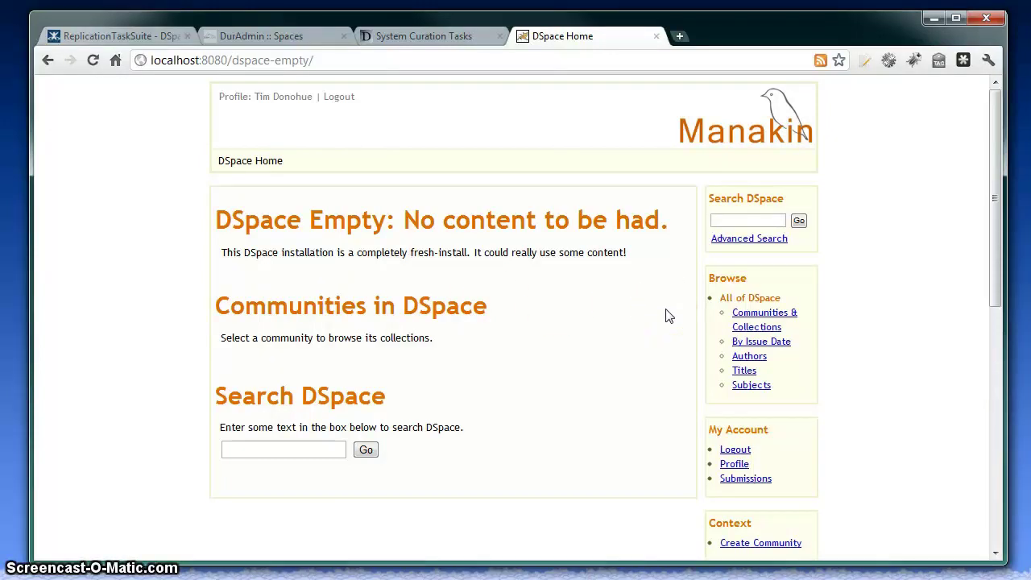
Step: Select the Replication Suite task Replace Existing Object(s) with AIP(s) for handle 123456789/0
drag(998, 165, 990, 311)
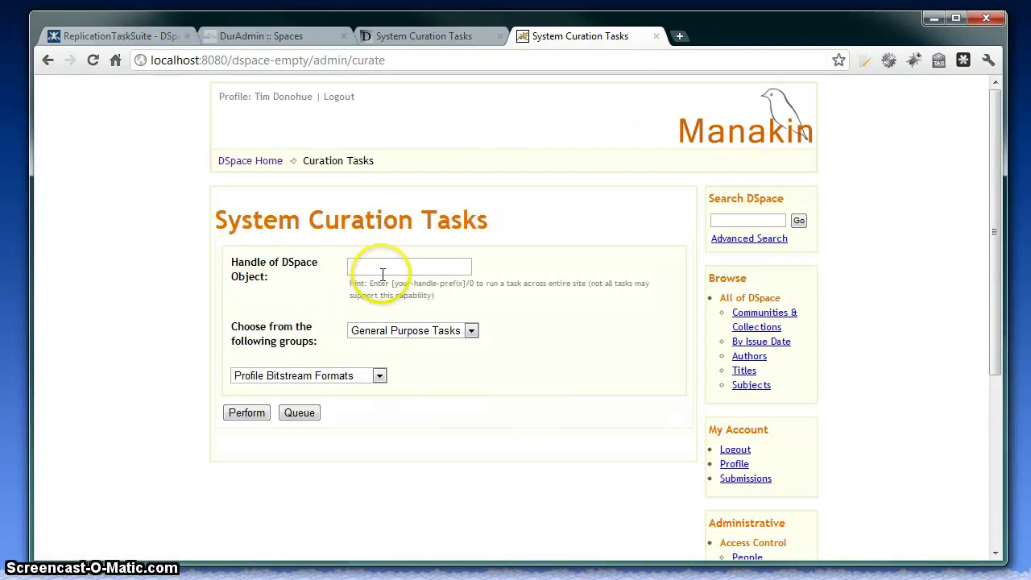
click(385, 268)
text(12)
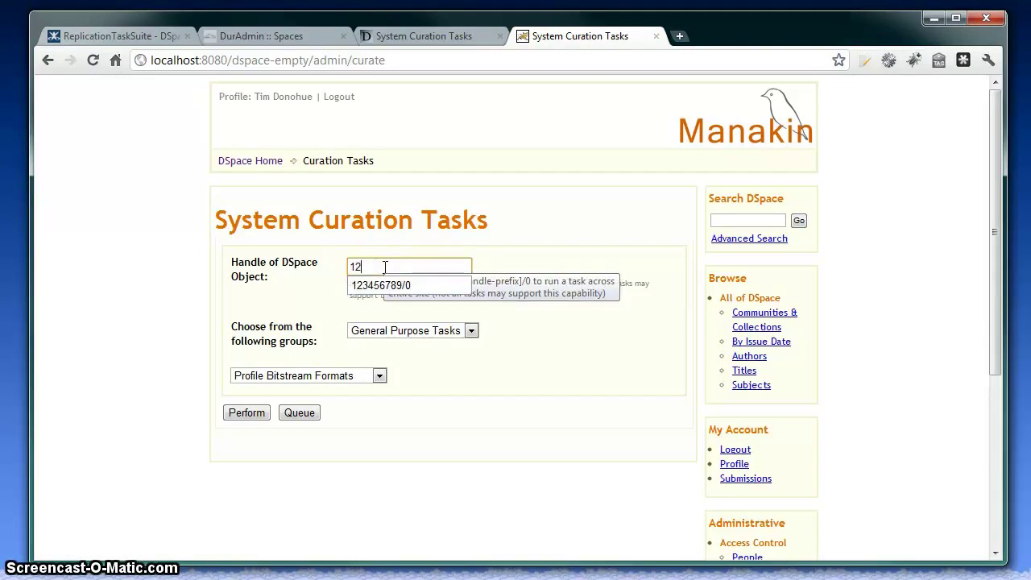
click(392, 286)
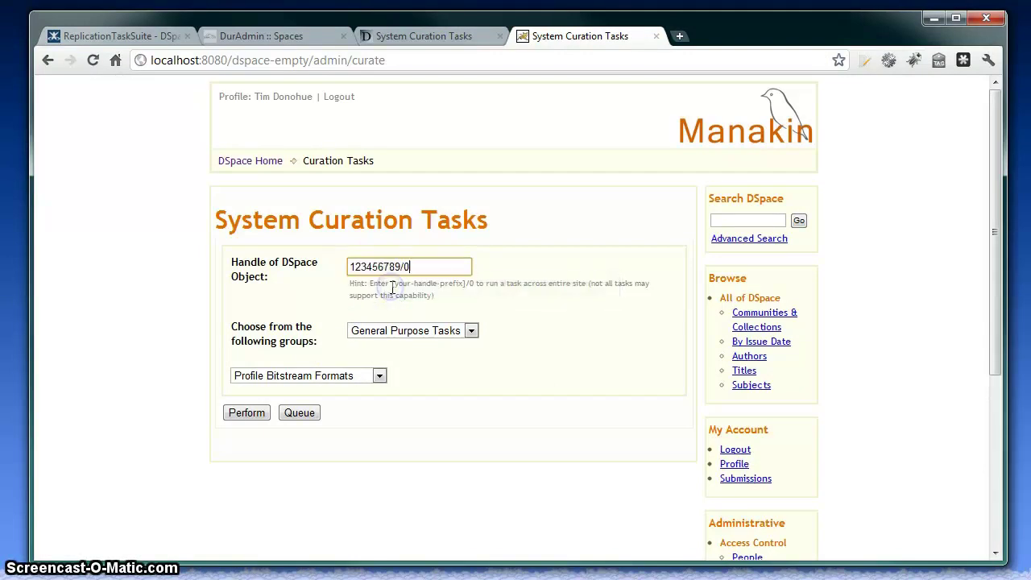
click(443, 330)
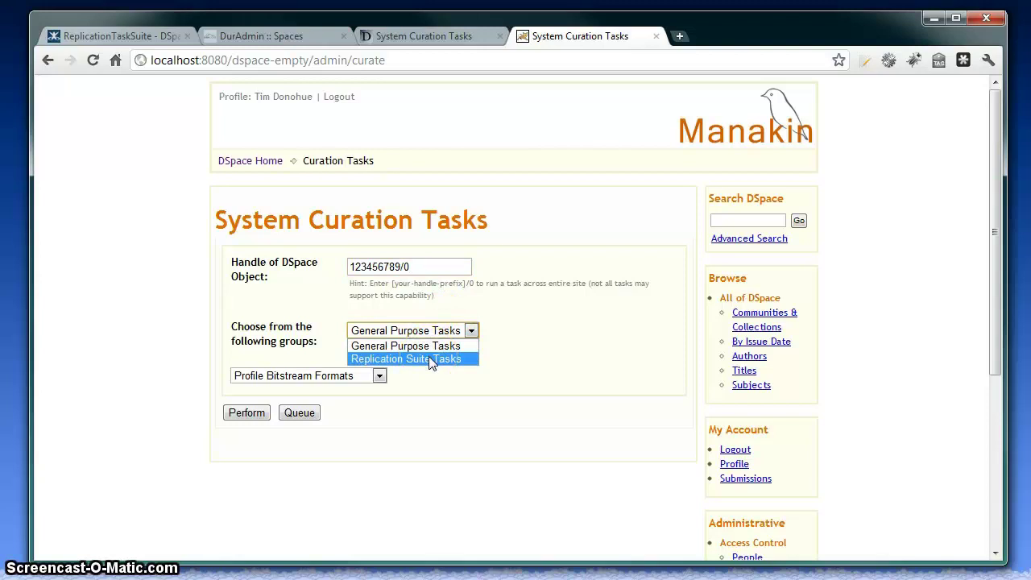
click(431, 359)
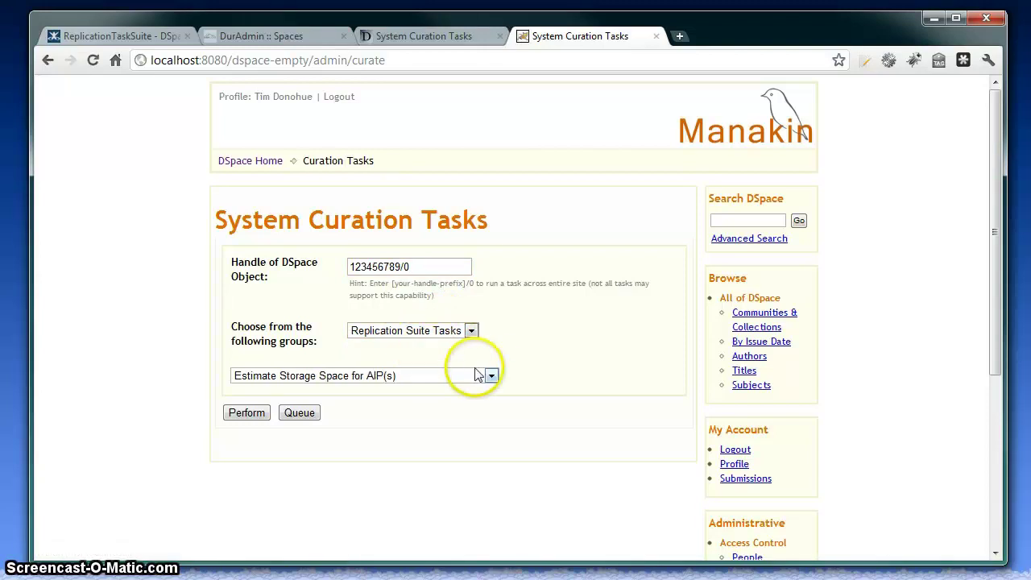
click(490, 375)
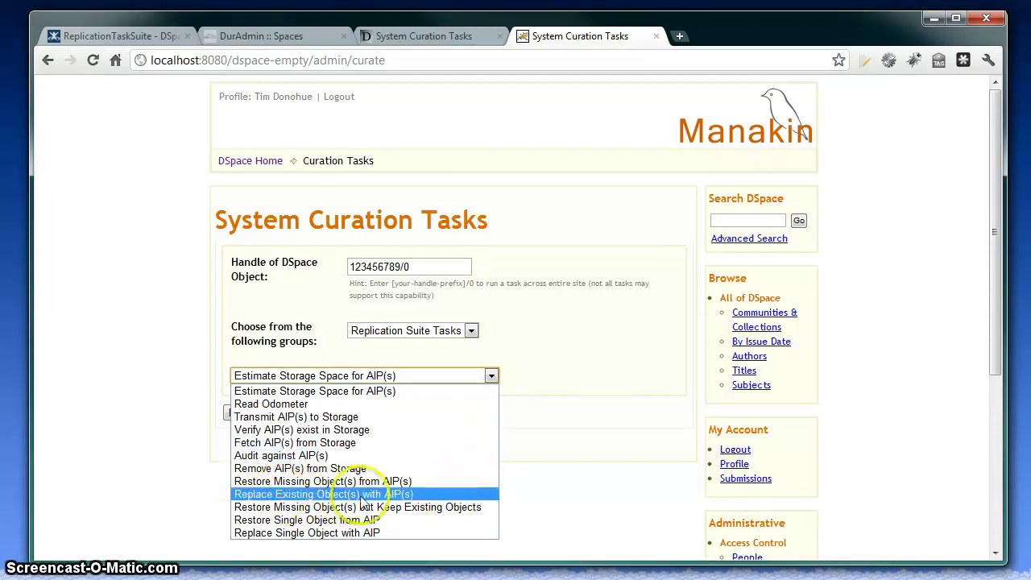
click(395, 495)
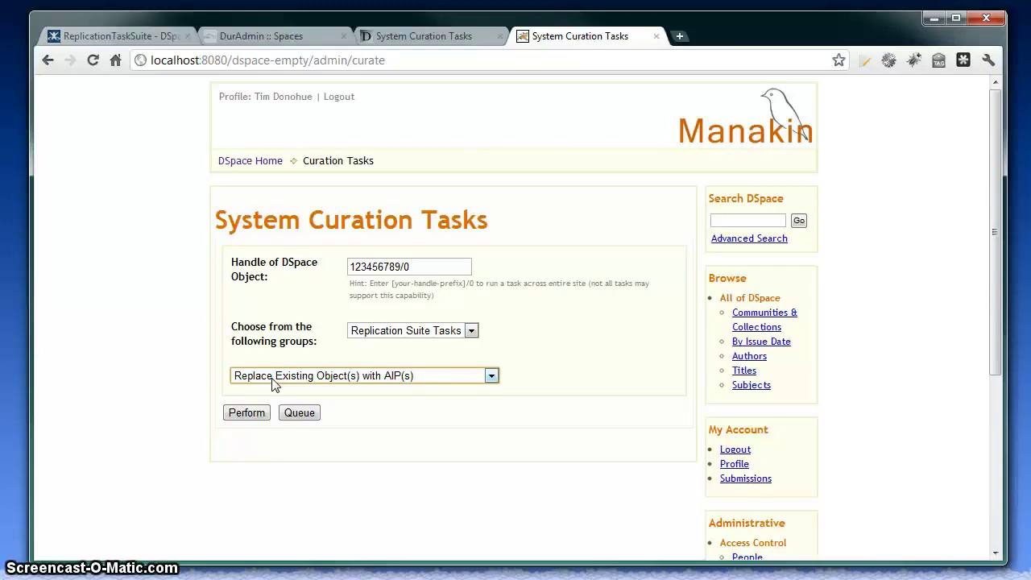
click(244, 417)
Step: Perform the site-wide replace task and wait for its Success status
click(242, 417)
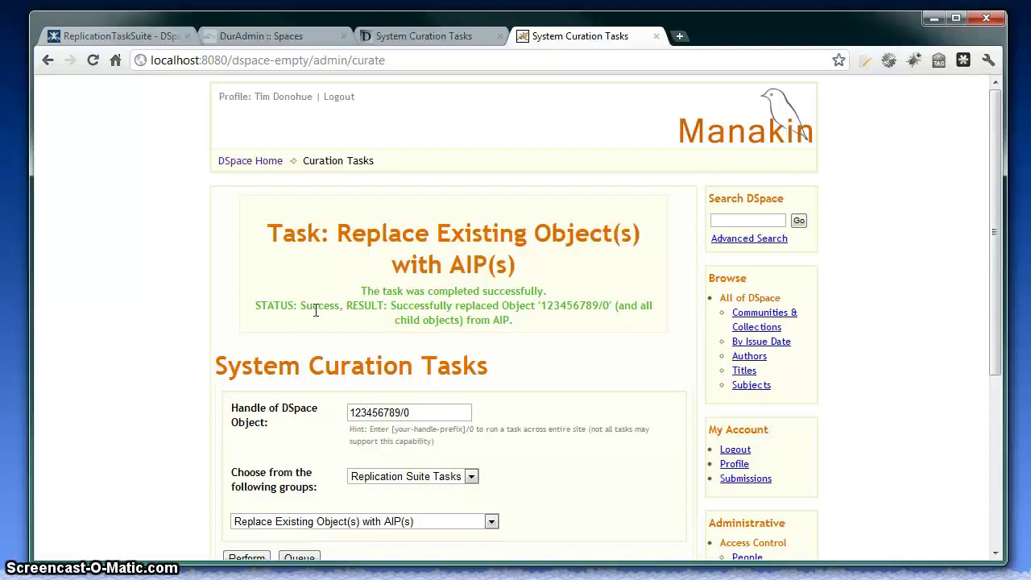
Step: Return home and view the restored communities, collections and item titles
click(262, 165)
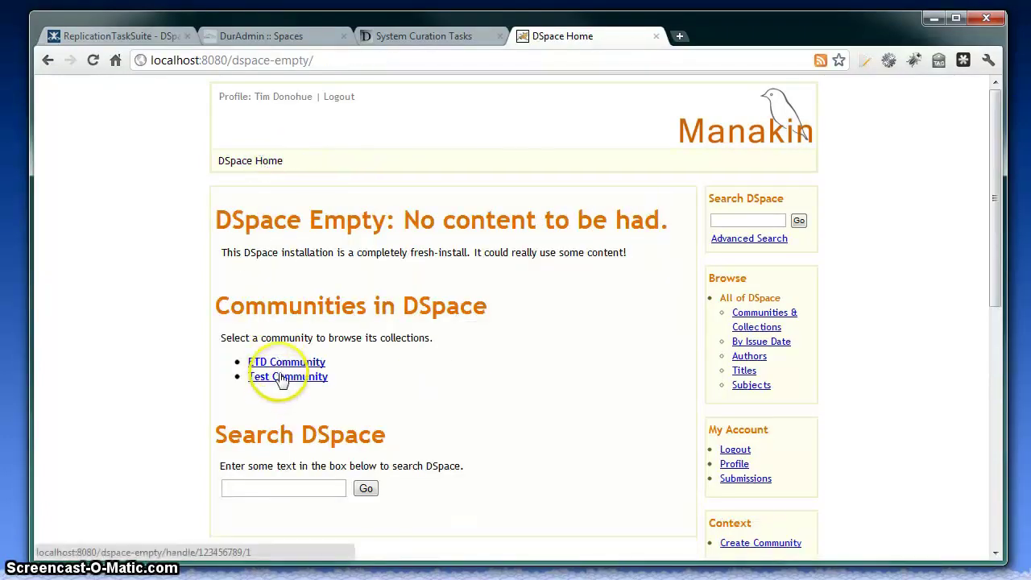
click(753, 319)
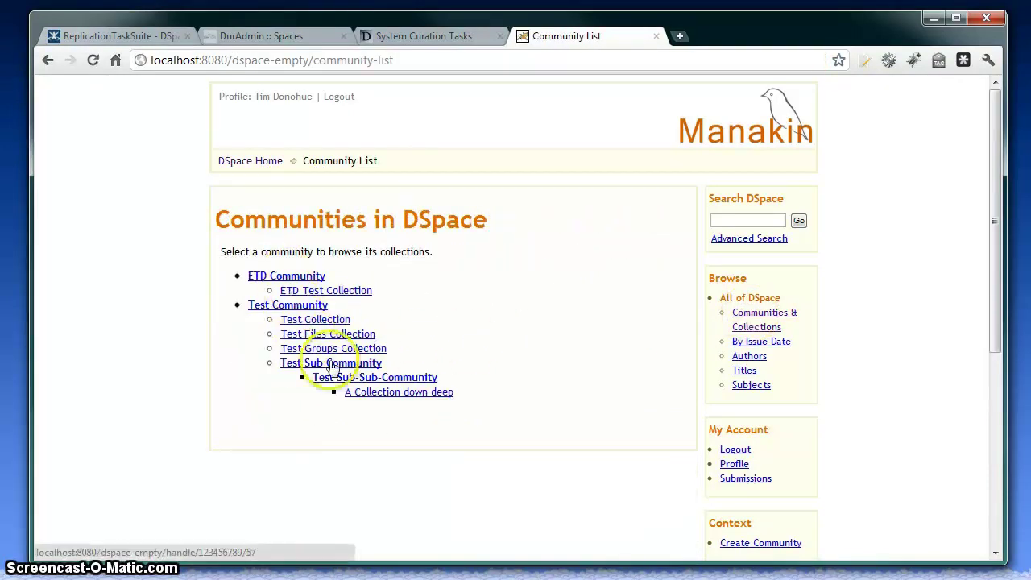
click(744, 370)
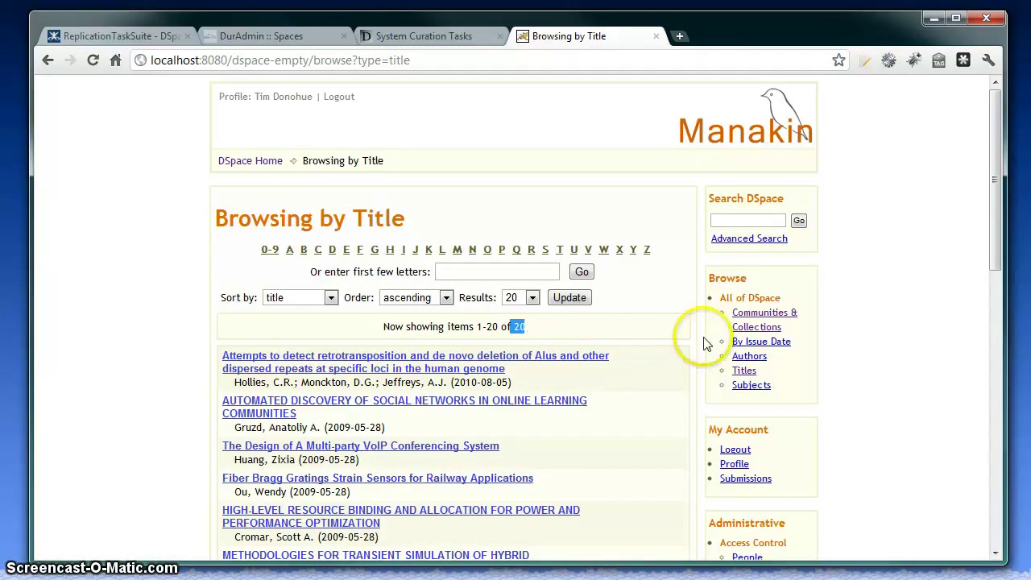
scroll(702, 343, down, 2)
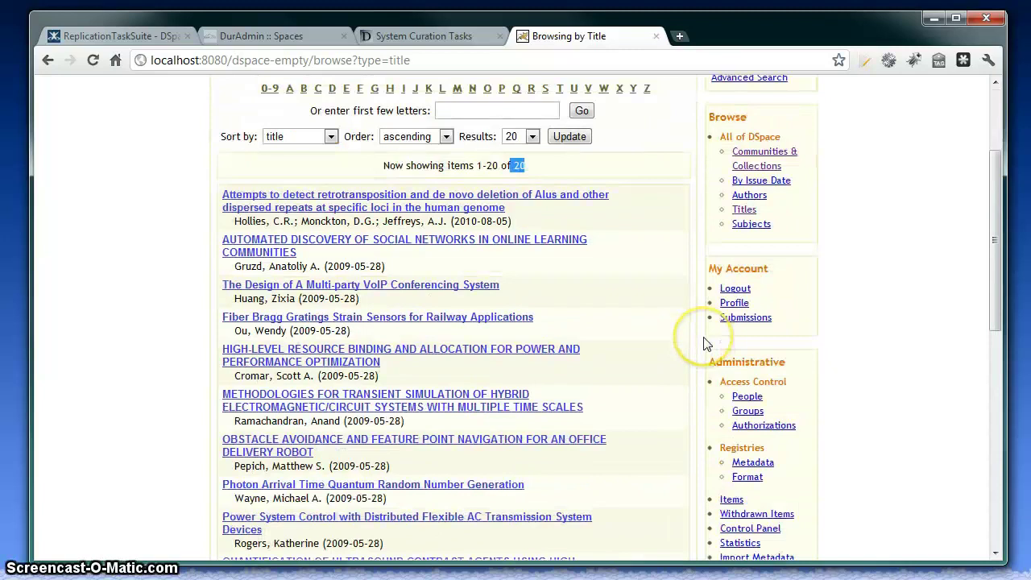
Step: Check the restored groups and the four e-people accounts, IDs 1 through 4
click(743, 412)
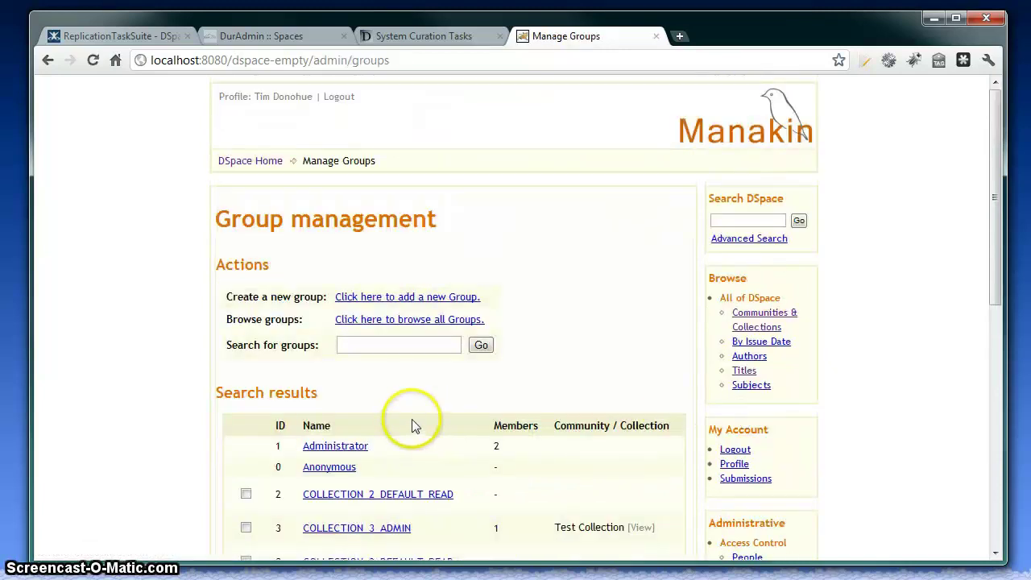
scroll(411, 419, down, 2)
scroll(357, 493, down, 2)
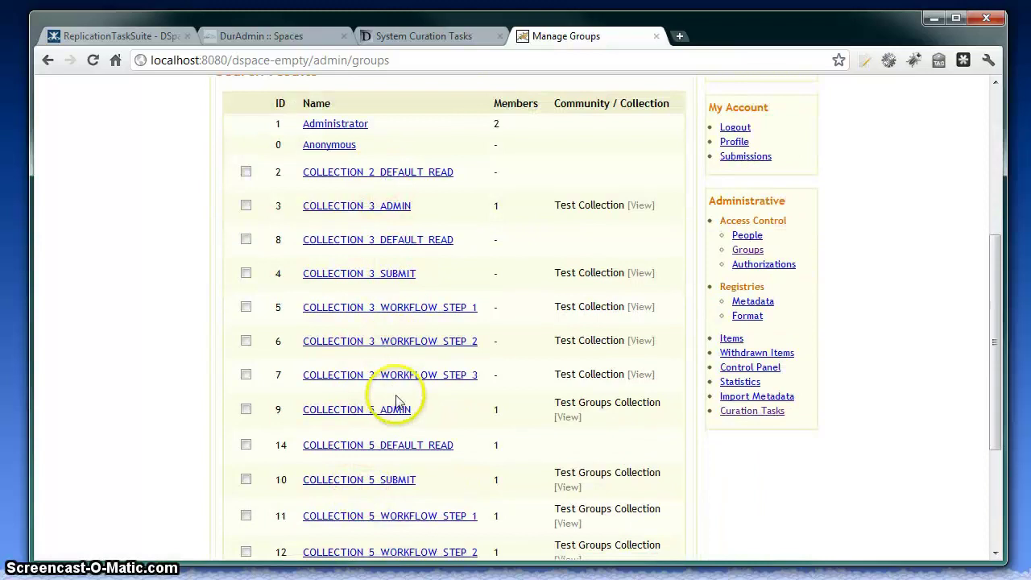
click(742, 237)
scroll(587, 295, down, 1)
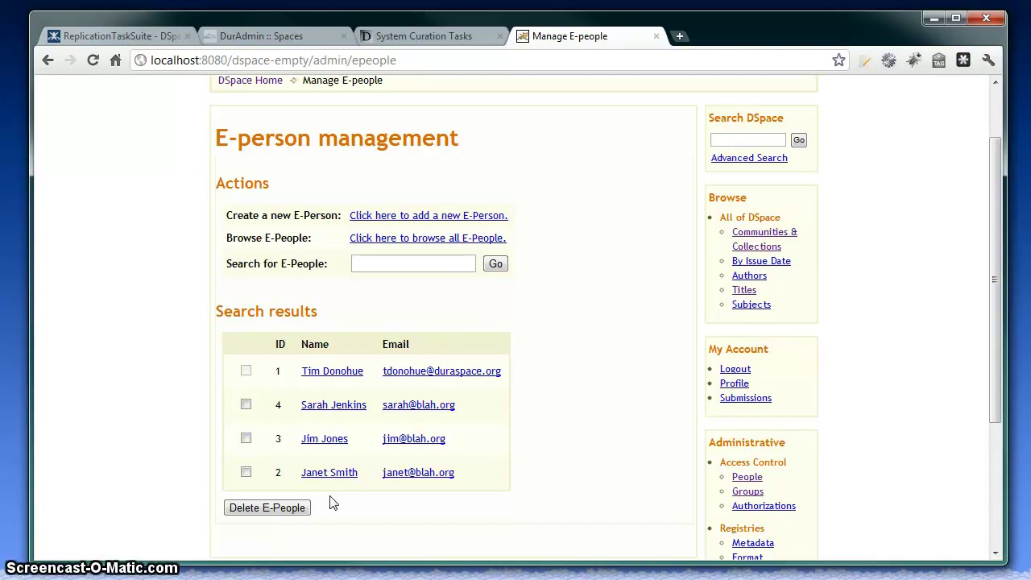
drag(994, 294, 990, 238)
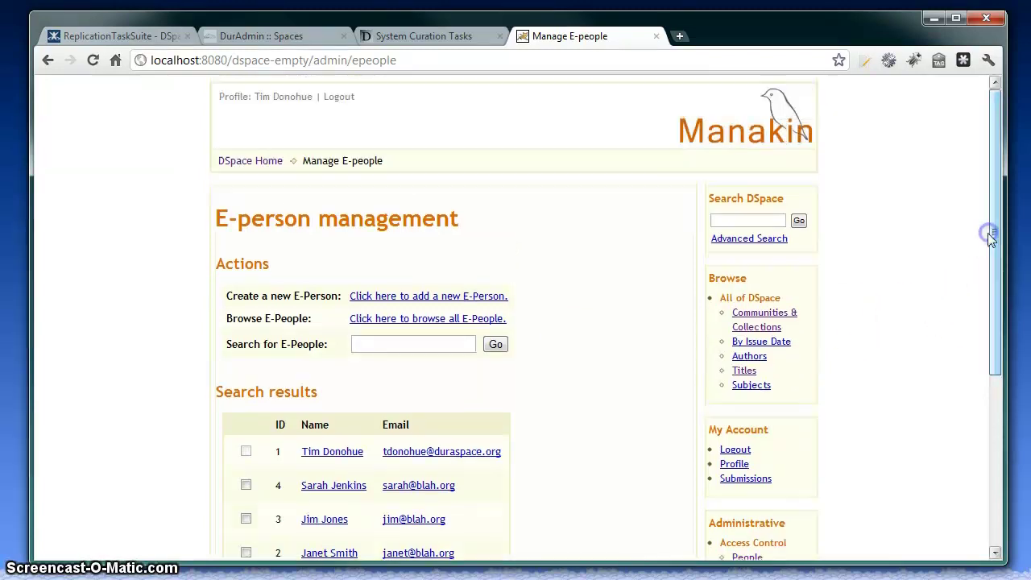
Step: Open the Test Files Collection and its Edit Collection metadata page
click(769, 322)
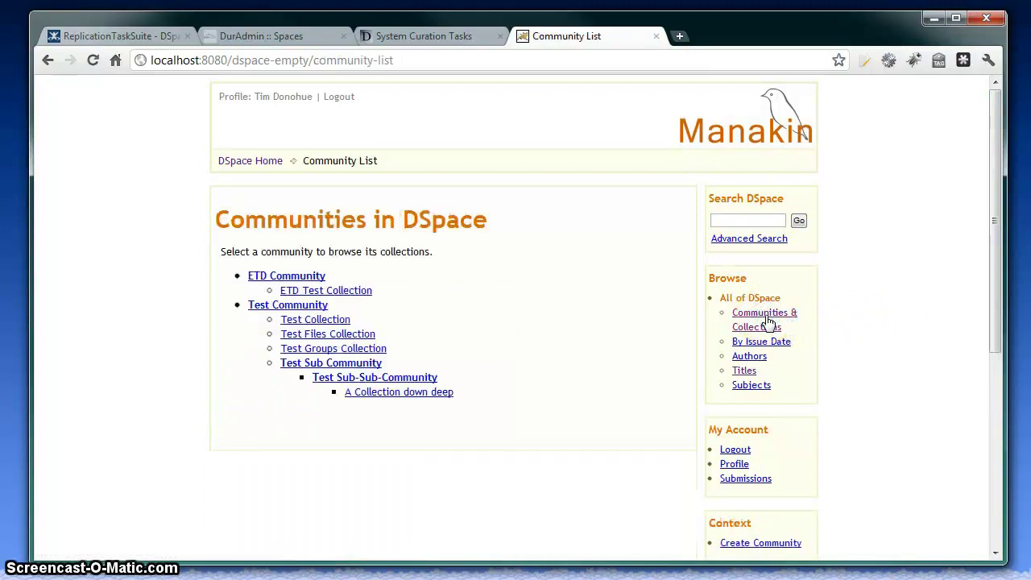
click(302, 335)
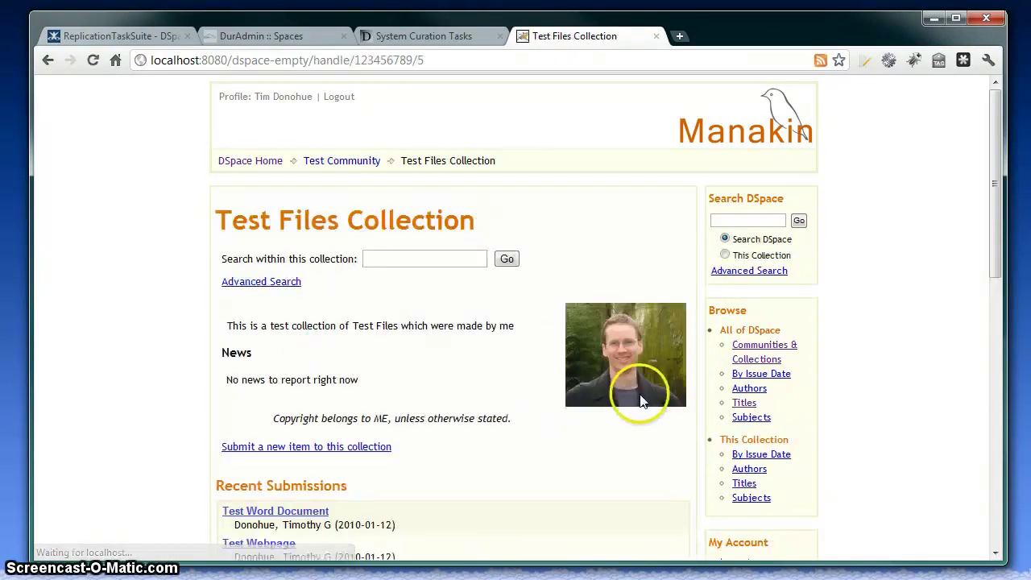
scroll(582, 426, down, 2)
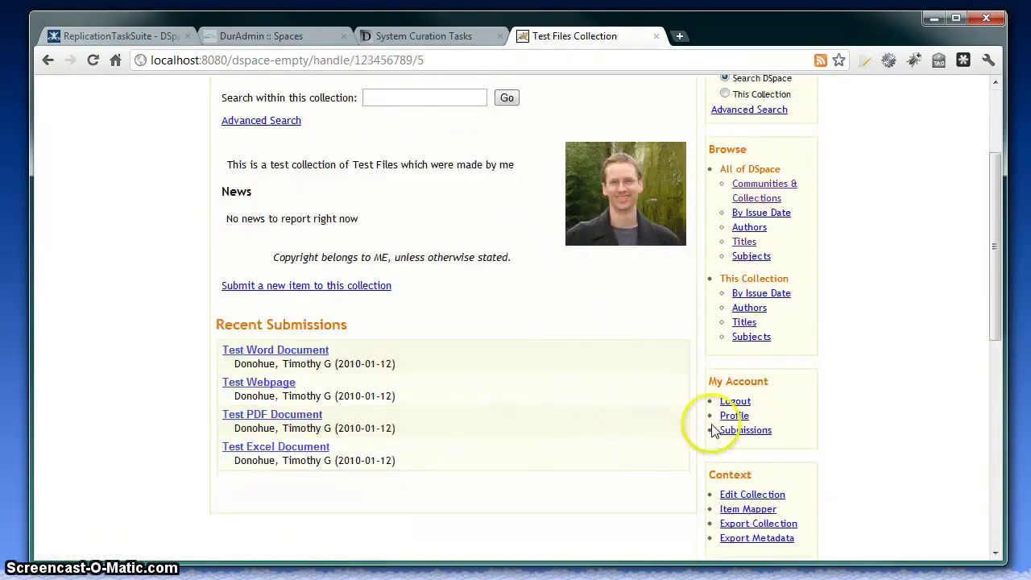
click(752, 494)
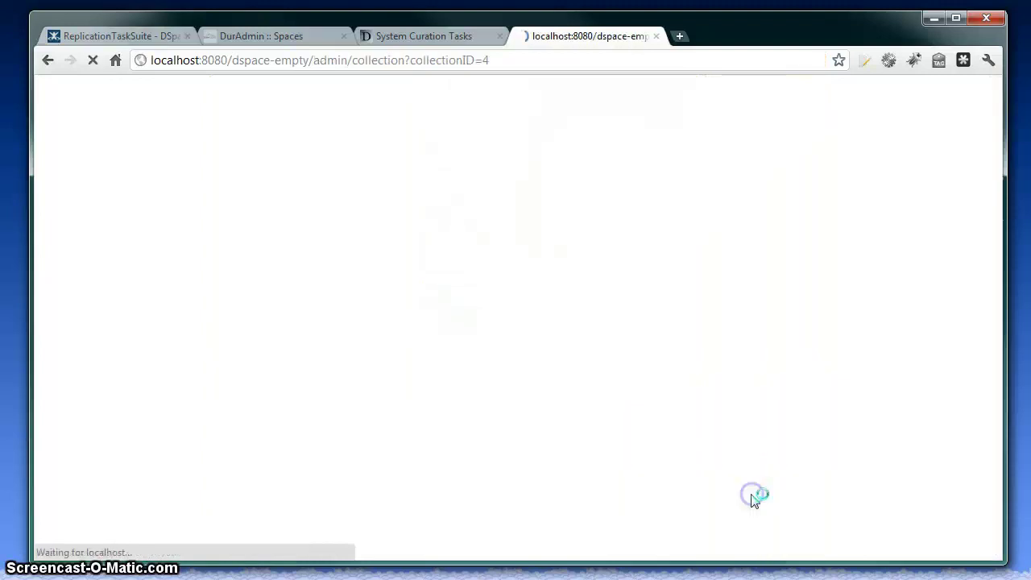
Step: Append 'afsadfsadf' to the name and 'asdfsadfsadf' to the introductory text, and overwrite the short description start with 'sdffsadfsadf'
click(470, 302)
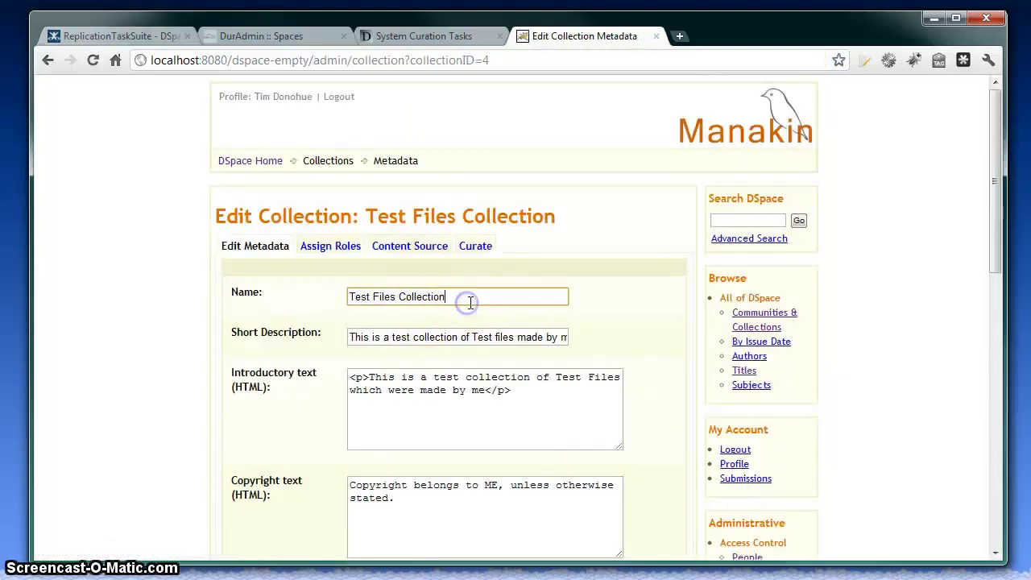
text(afsadfsadf)
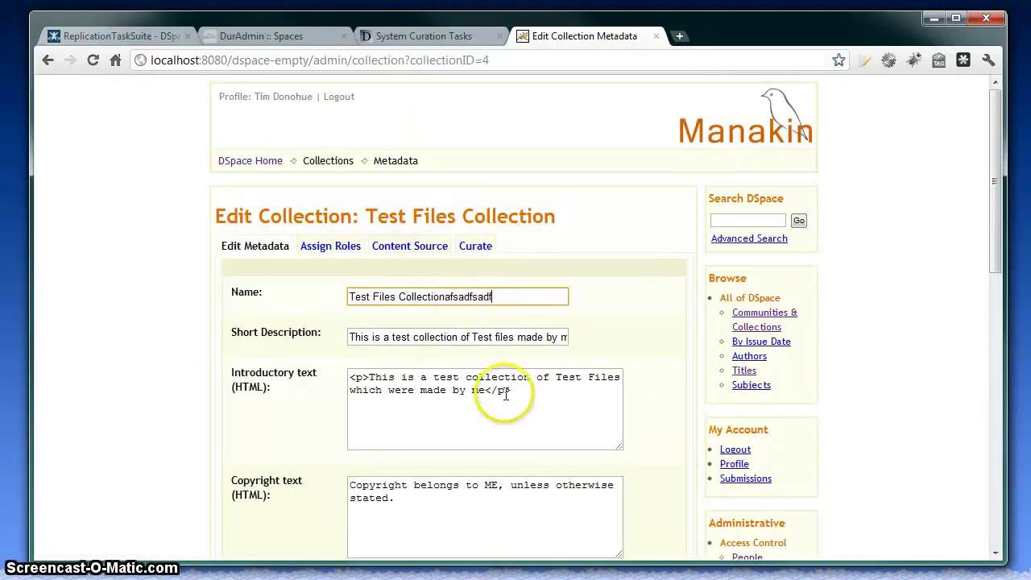
click(520, 389)
text(asdfsadfsadf)
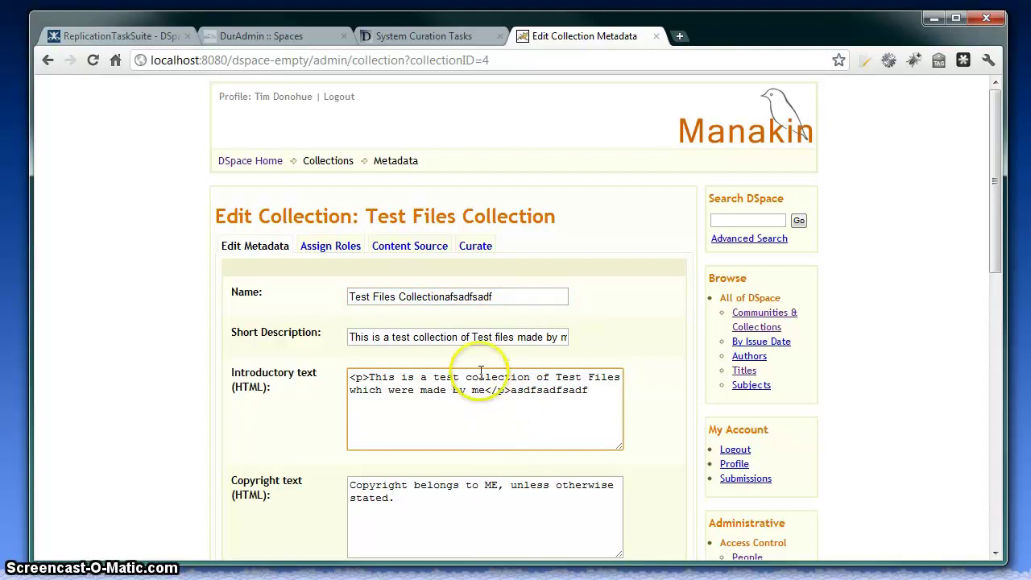
drag(468, 337, 354, 337)
text(sdffsadfsadf)
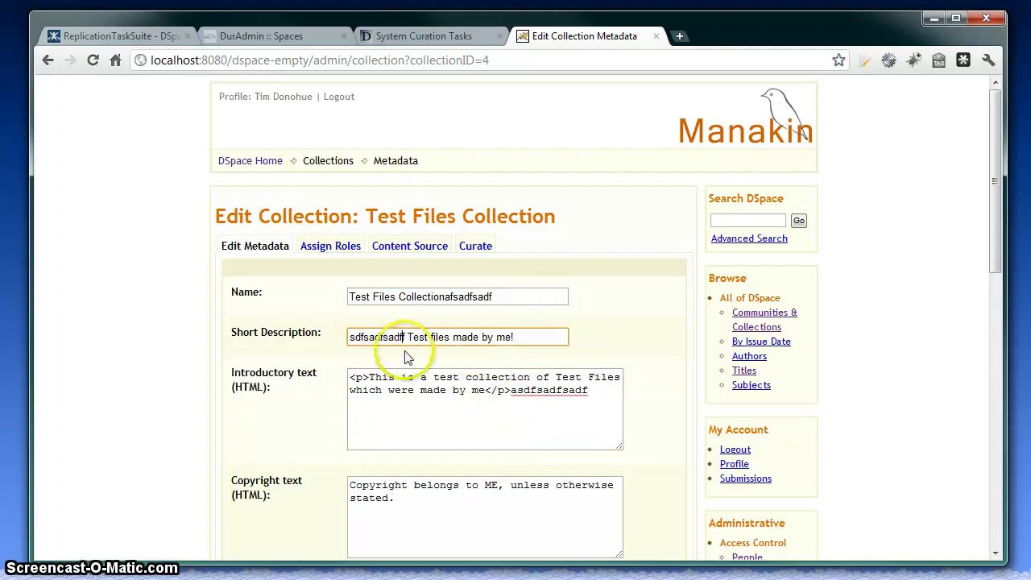
Step: Remove the collection's logo
scroll(402, 371, down, 5)
scroll(404, 374, down, 3)
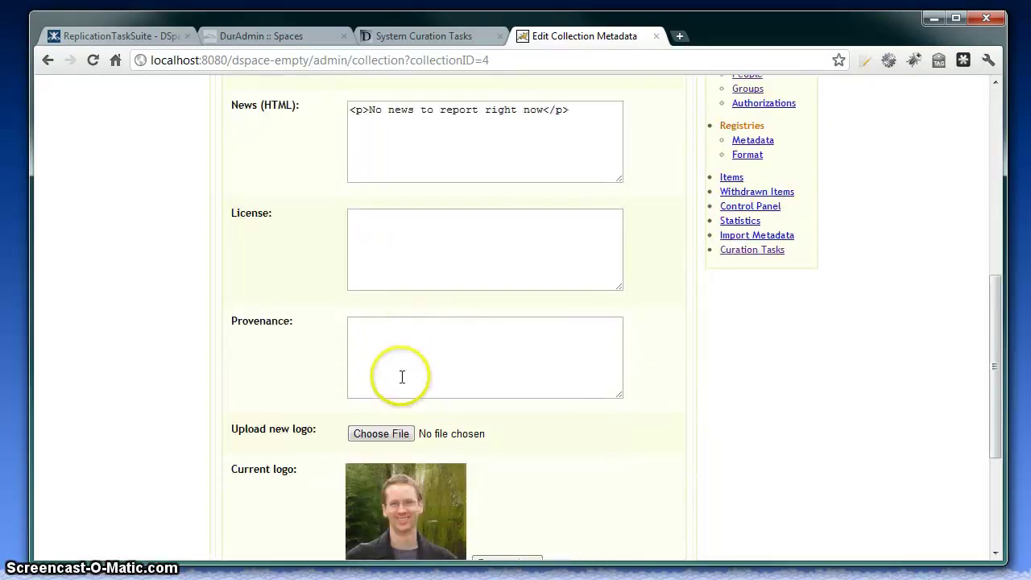
click(507, 484)
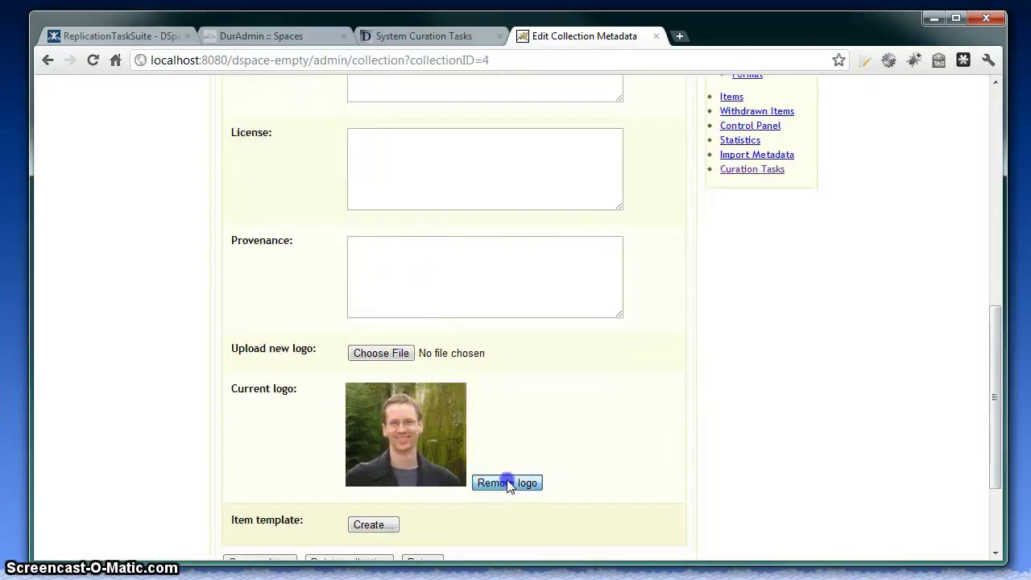
scroll(499, 471, down, 10)
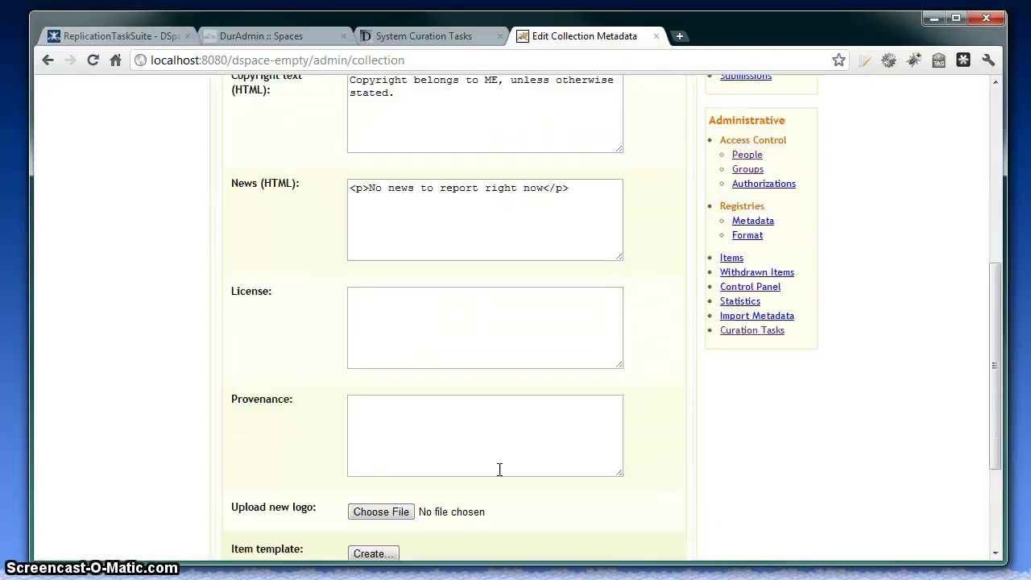
Step: Save the corrupted collection metadata and open the Test PDF Document item
click(270, 432)
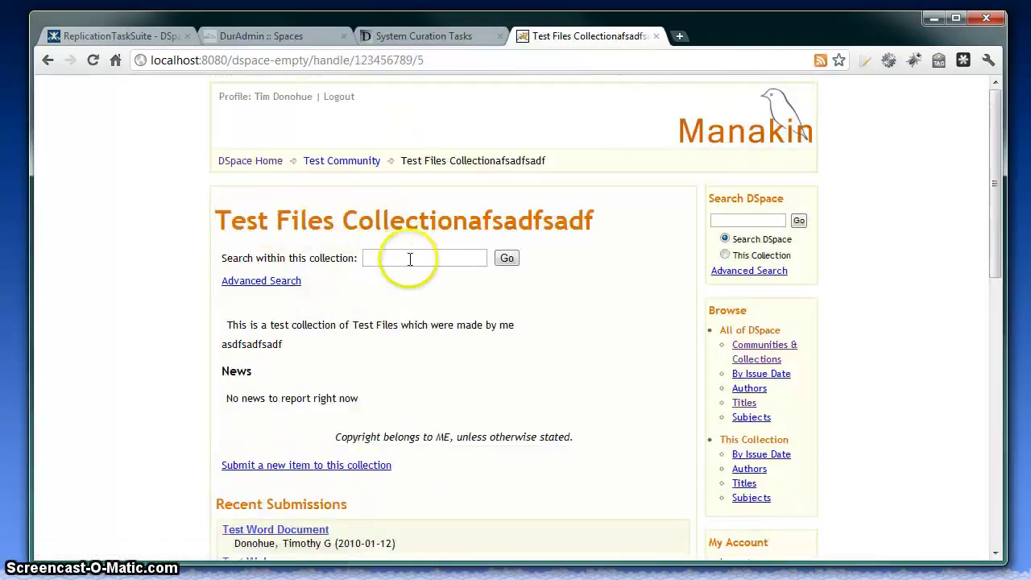
scroll(402, 391, down, 3)
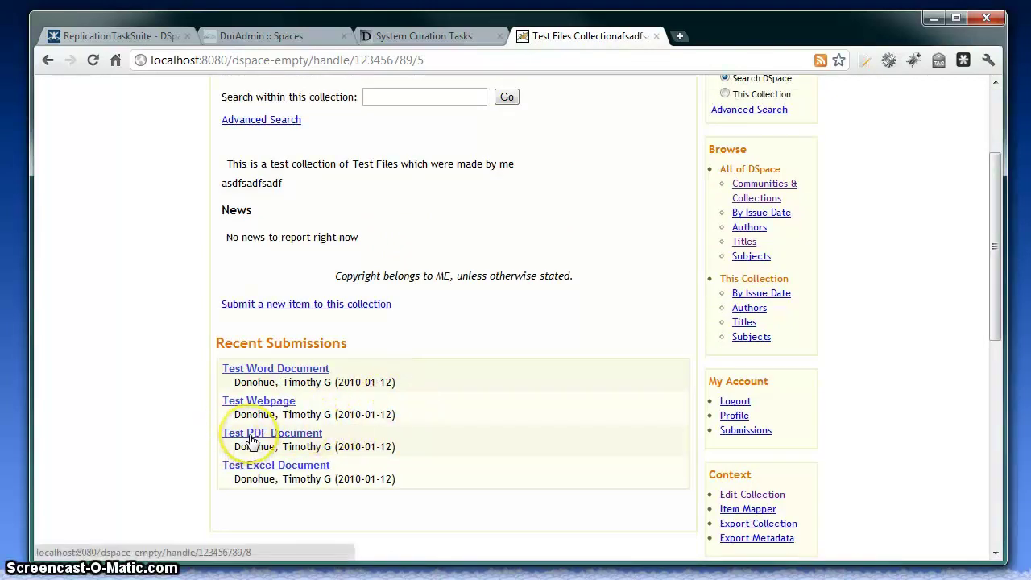
click(276, 436)
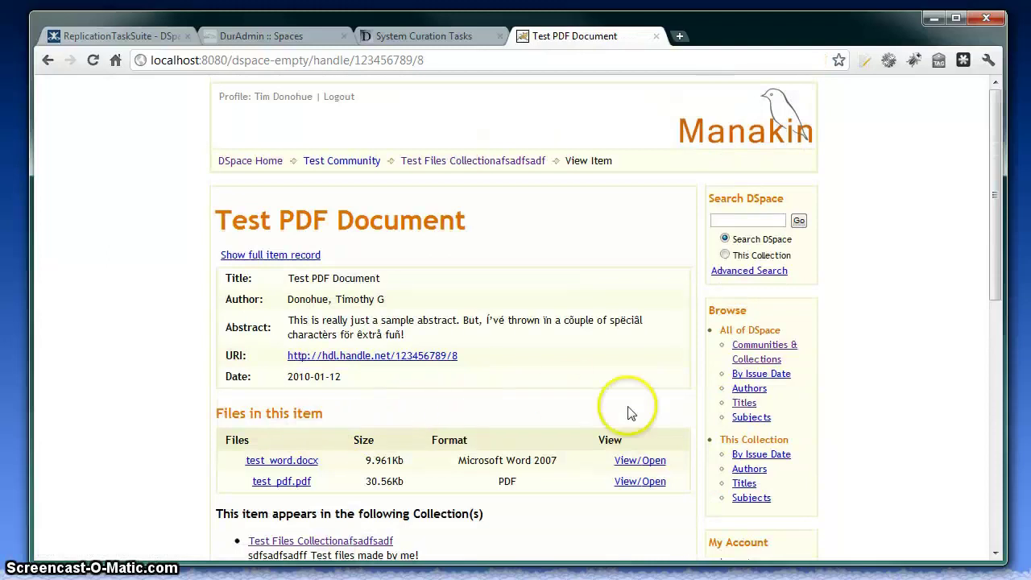
scroll(749, 532, down, 2)
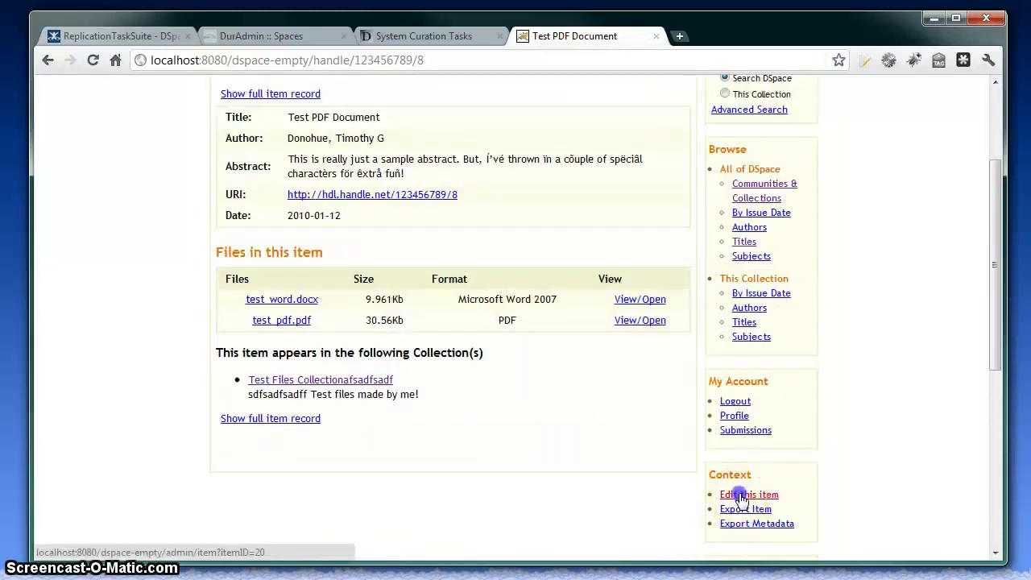
Step: Permanently delete the Test PDF Document item (123456789/8)
click(738, 492)
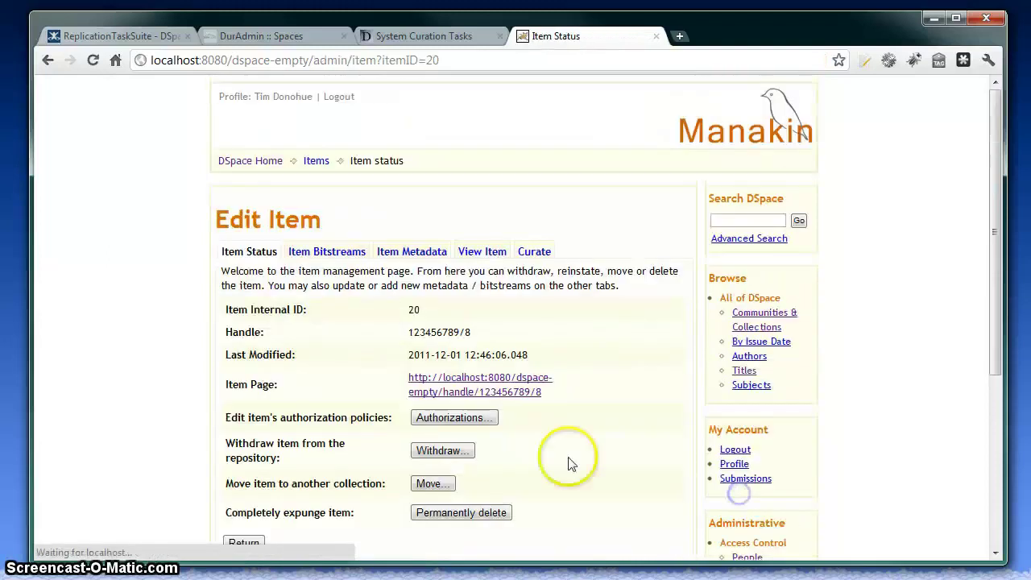
click(448, 514)
scroll(379, 415, down, 2)
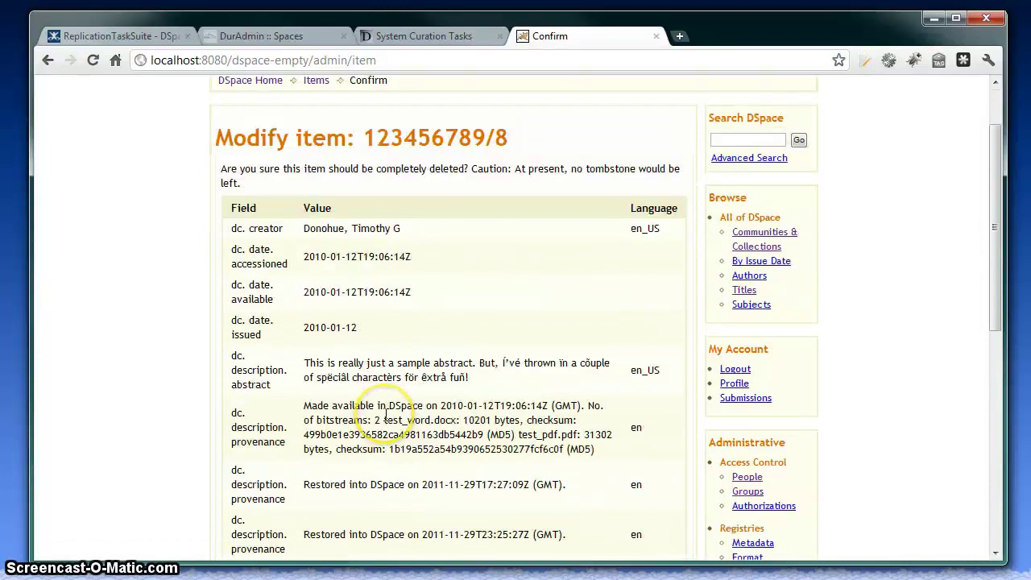
scroll(385, 417, up, 1)
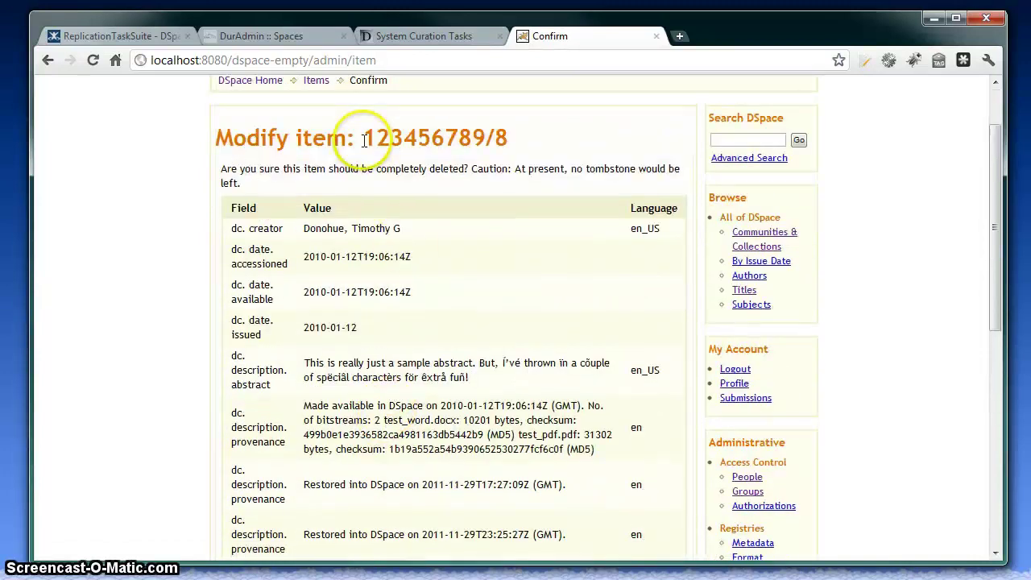
drag(362, 138, 511, 137)
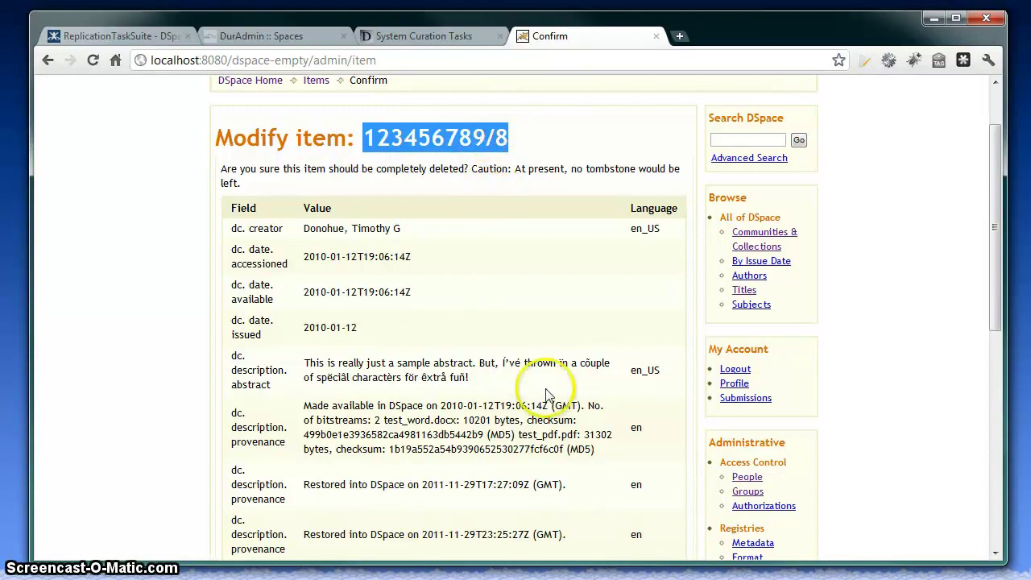
drag(994, 269, 991, 475)
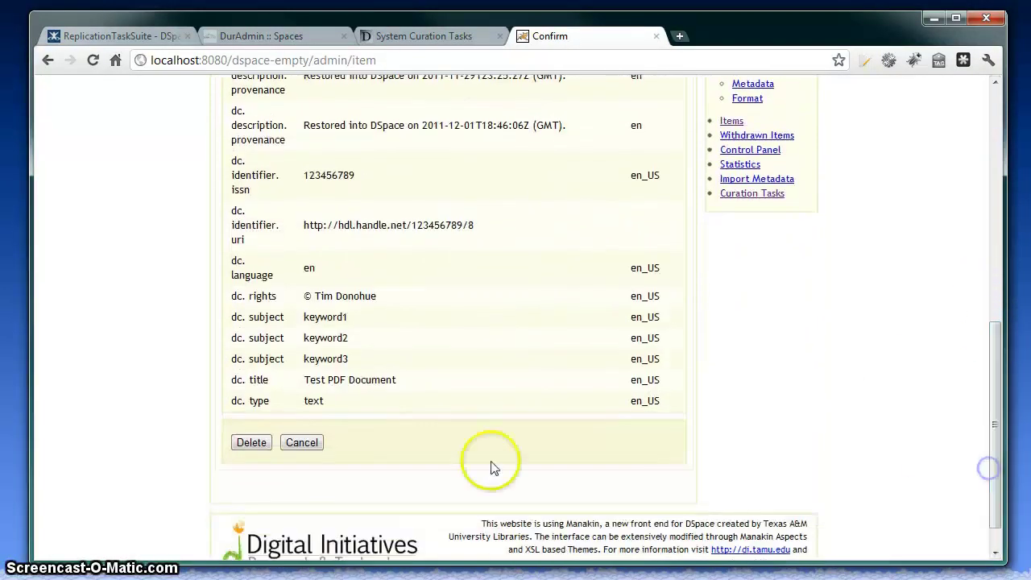
click(252, 443)
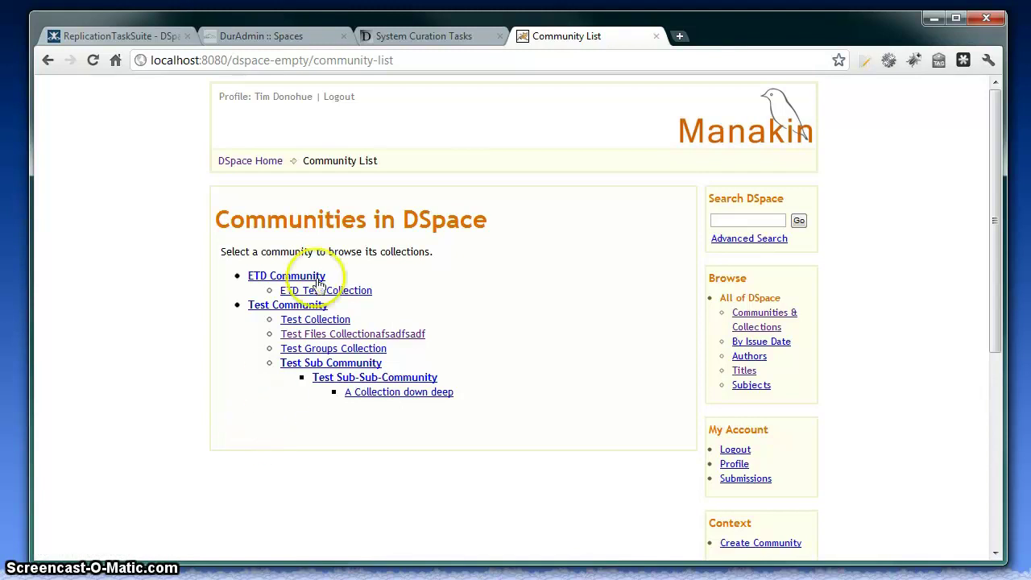
click(372, 341)
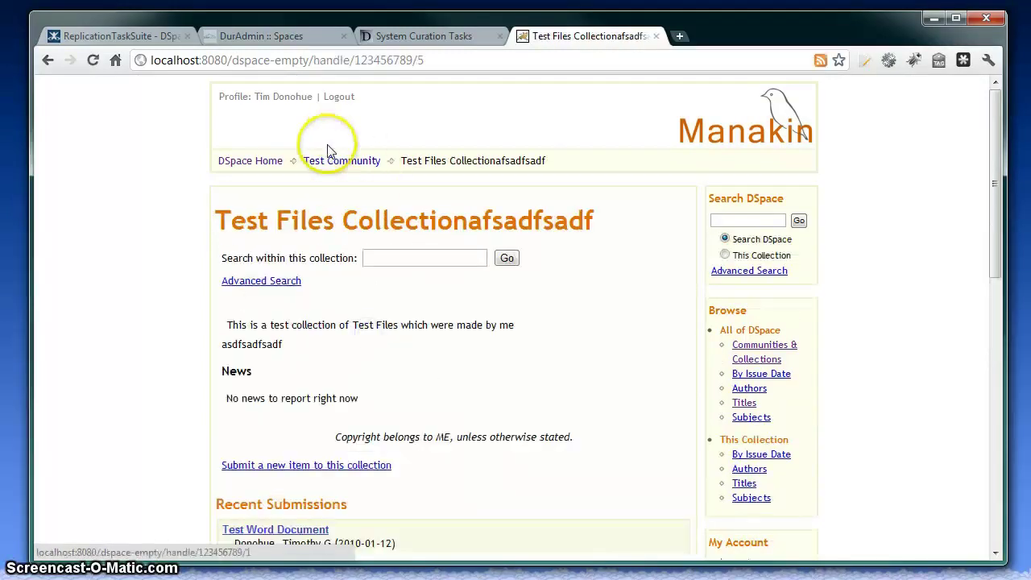
drag(417, 60, 429, 59)
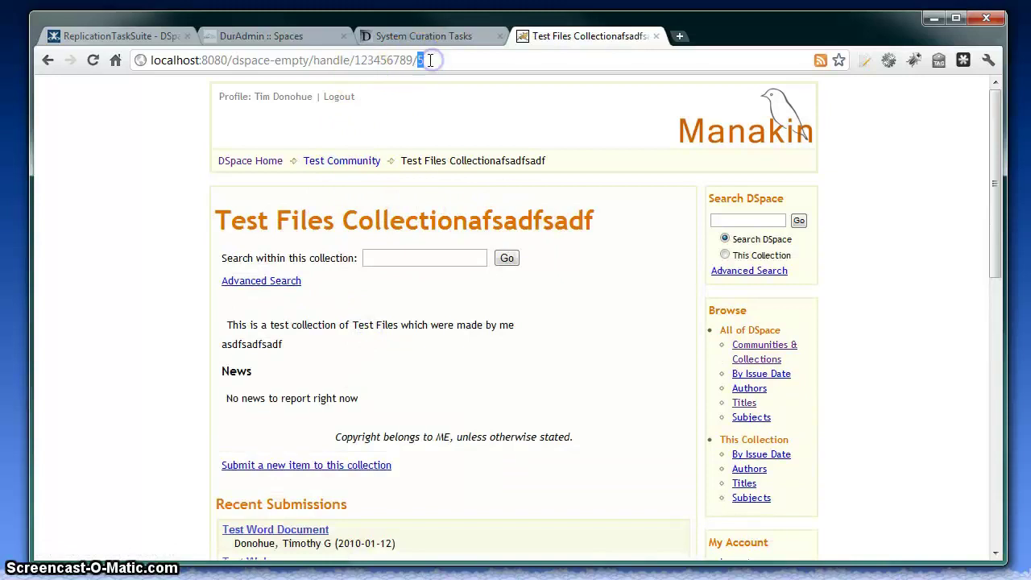
text(8)
key(Return)
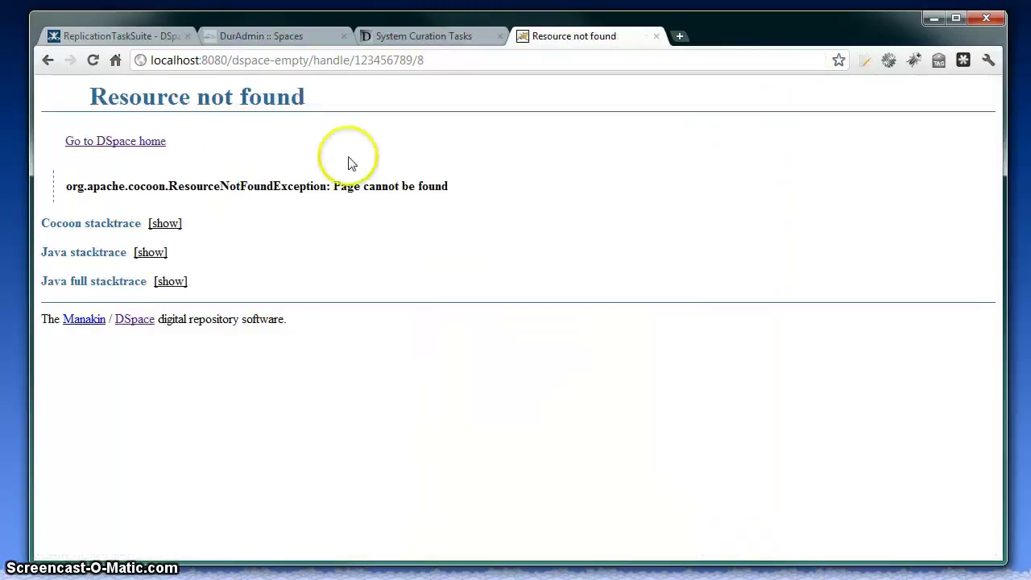
click(49, 61)
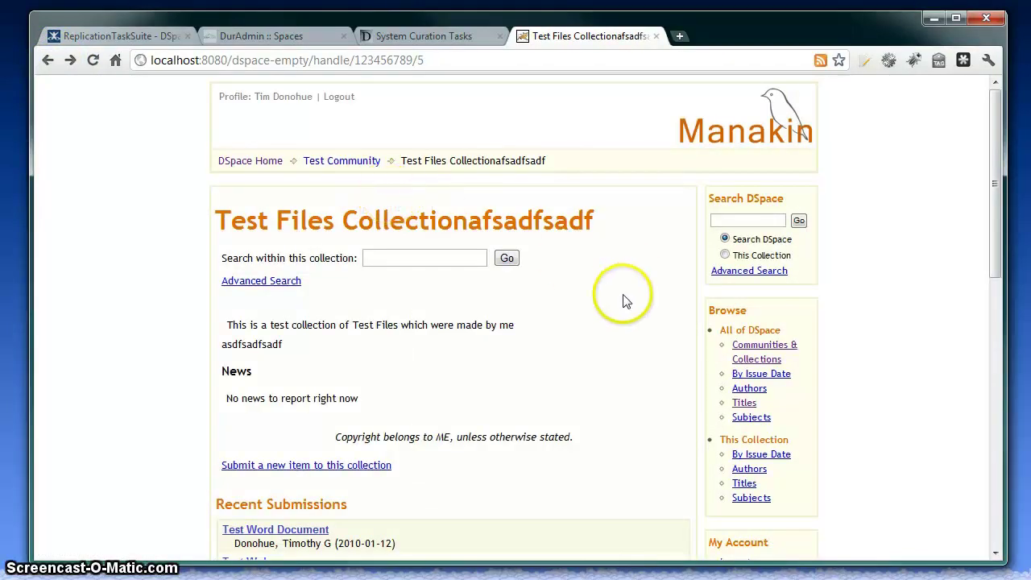
scroll(700, 409, down, 1)
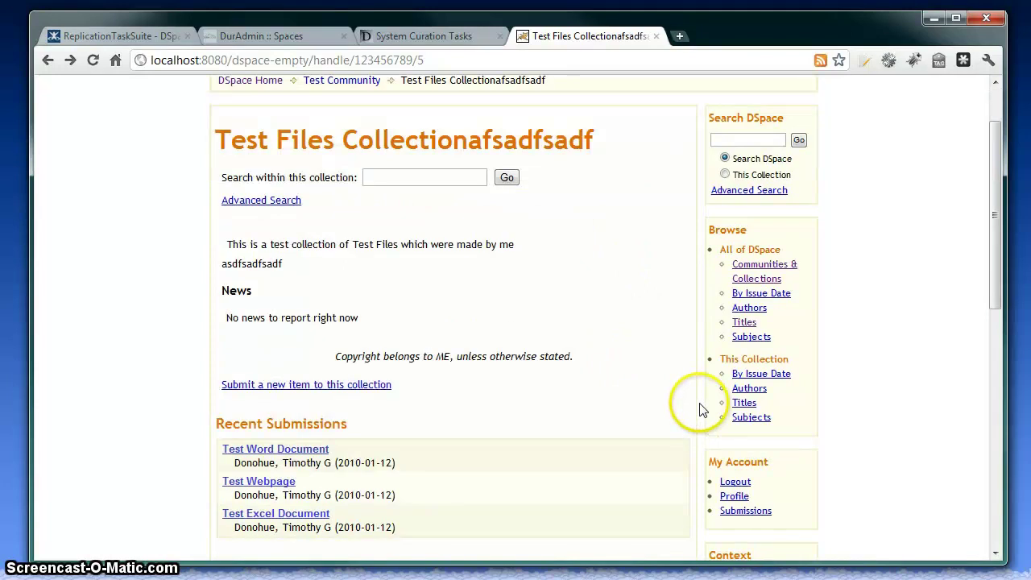
scroll(687, 395, down, 1)
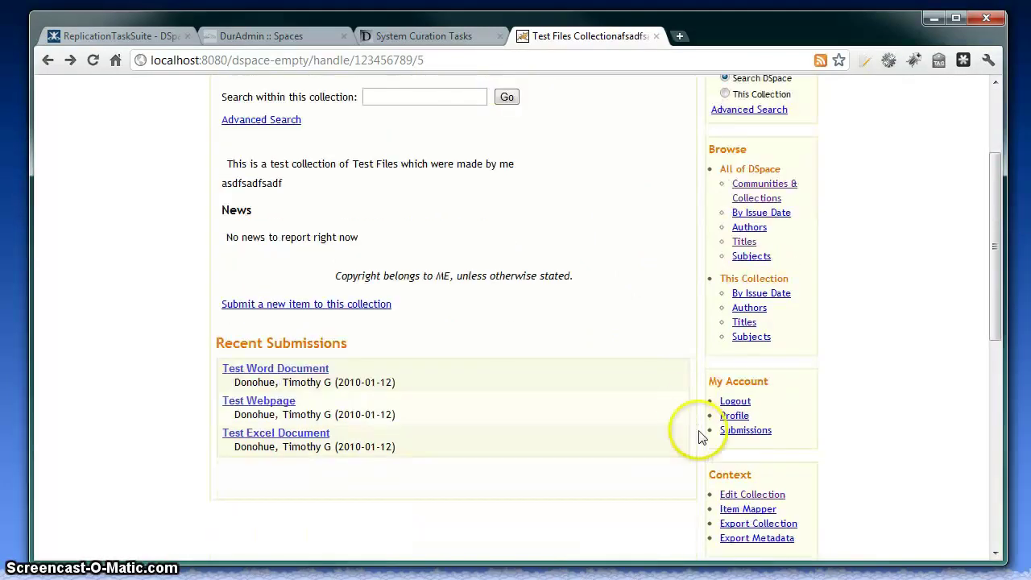
Step: Run the Replication Suite Tasks 'Audit against AIP(s)' curation task on the Test Files collection
click(748, 497)
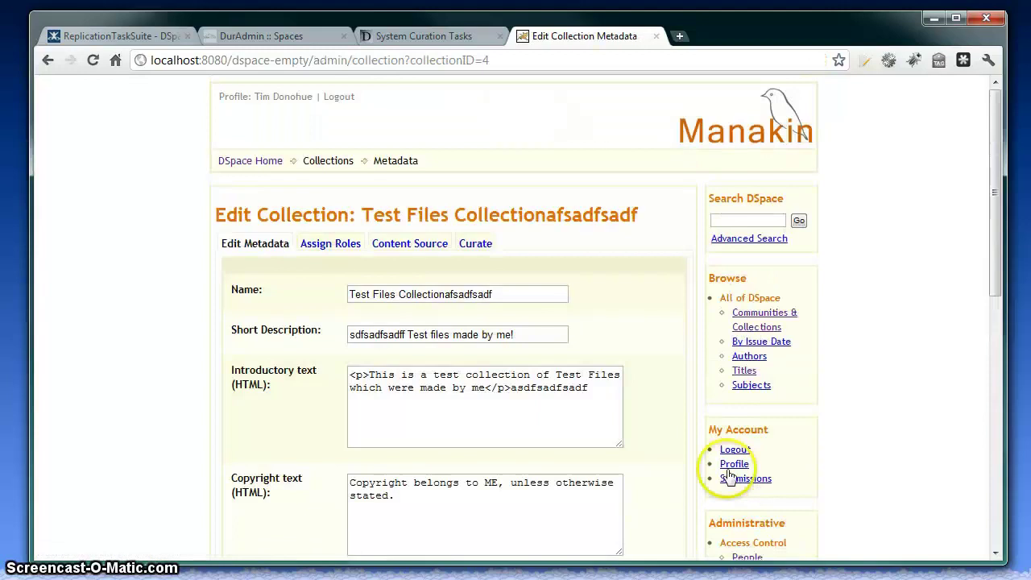
click(470, 248)
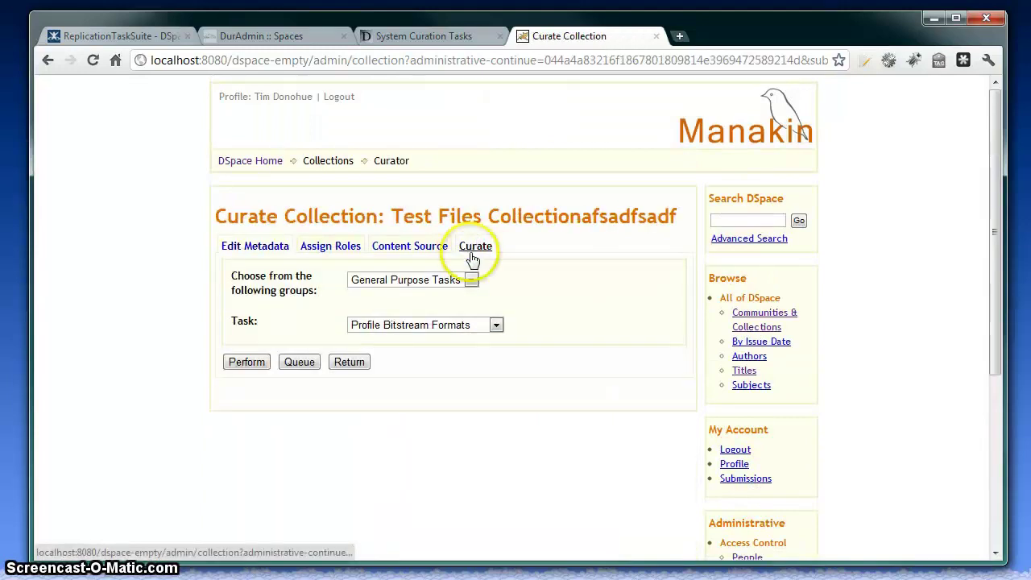
click(471, 279)
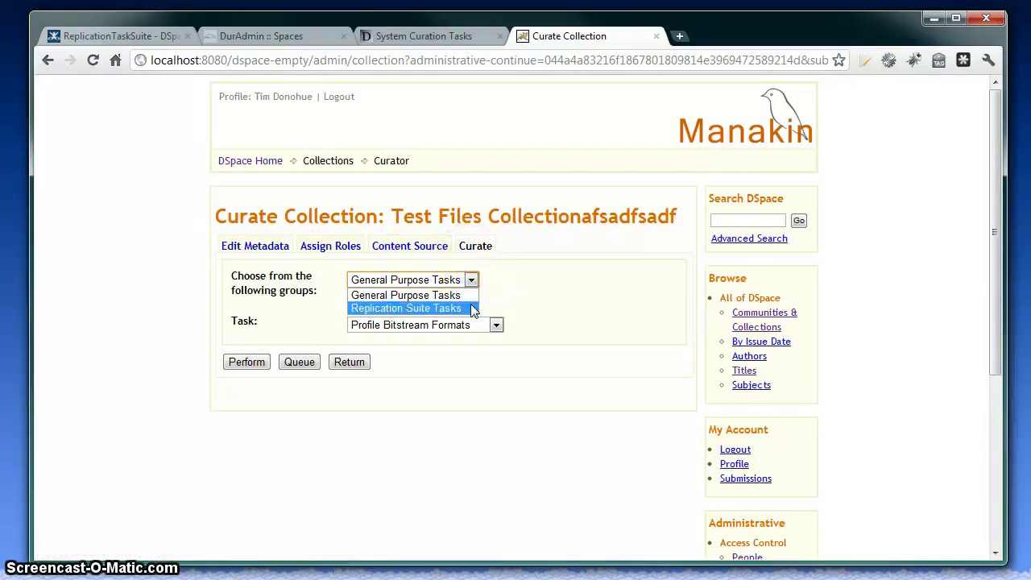
click(472, 308)
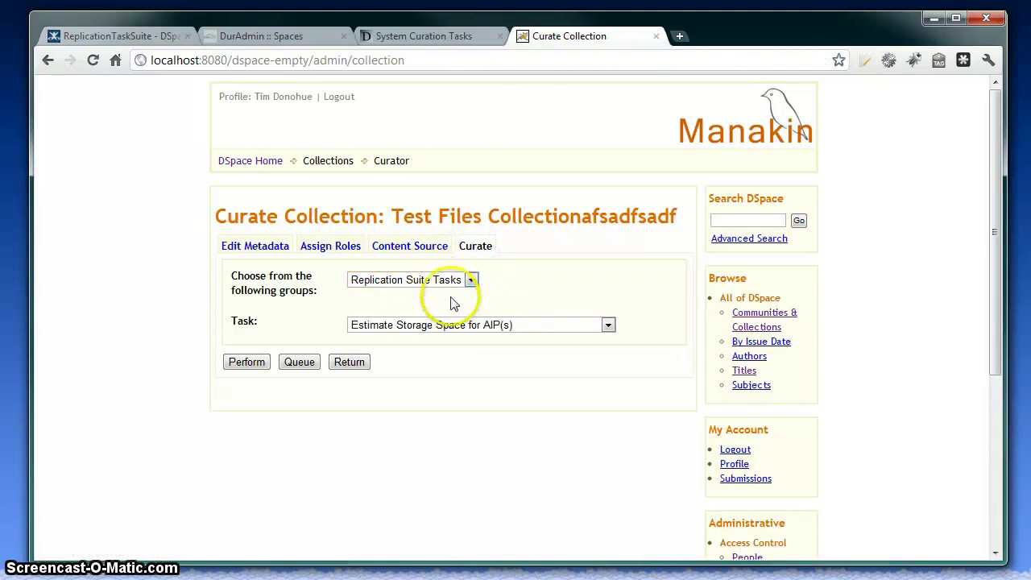
click(465, 328)
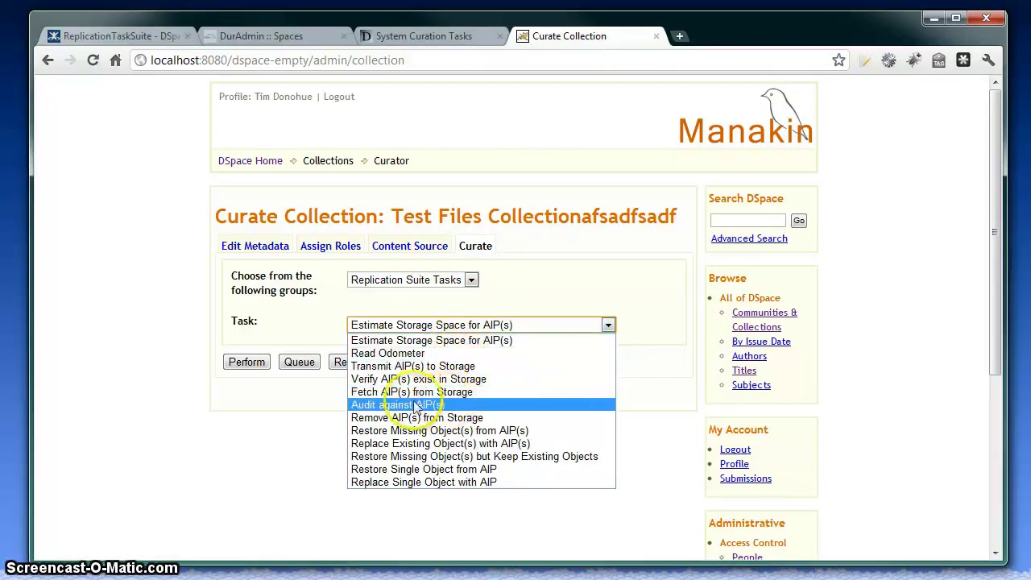
click(387, 404)
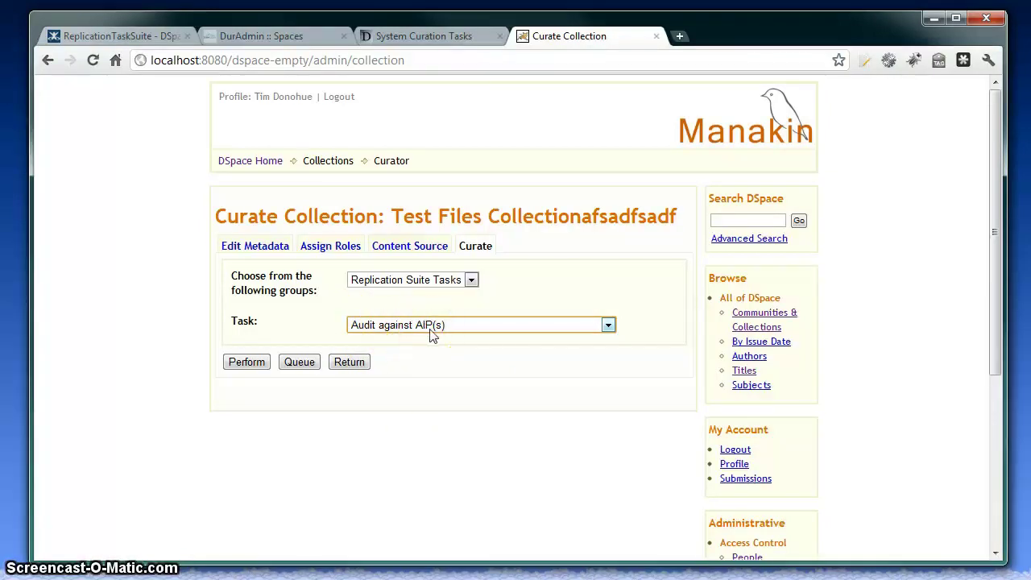
click(429, 373)
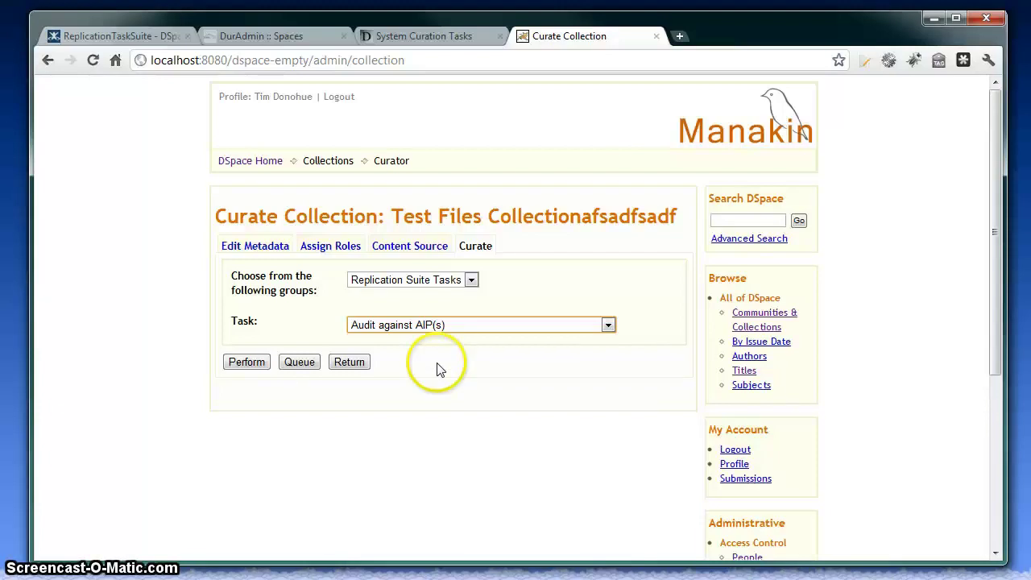
click(244, 367)
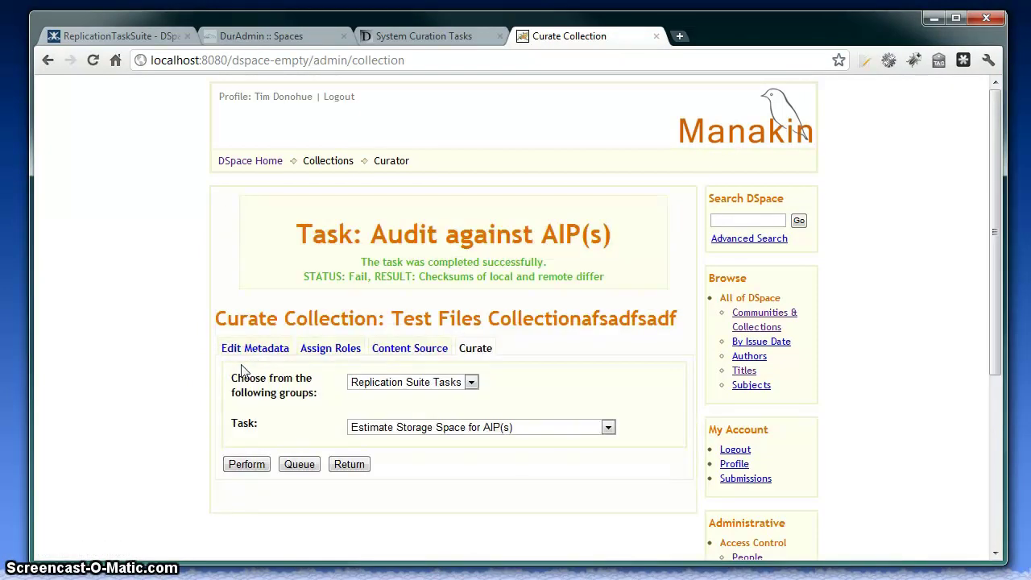
drag(360, 262, 560, 262)
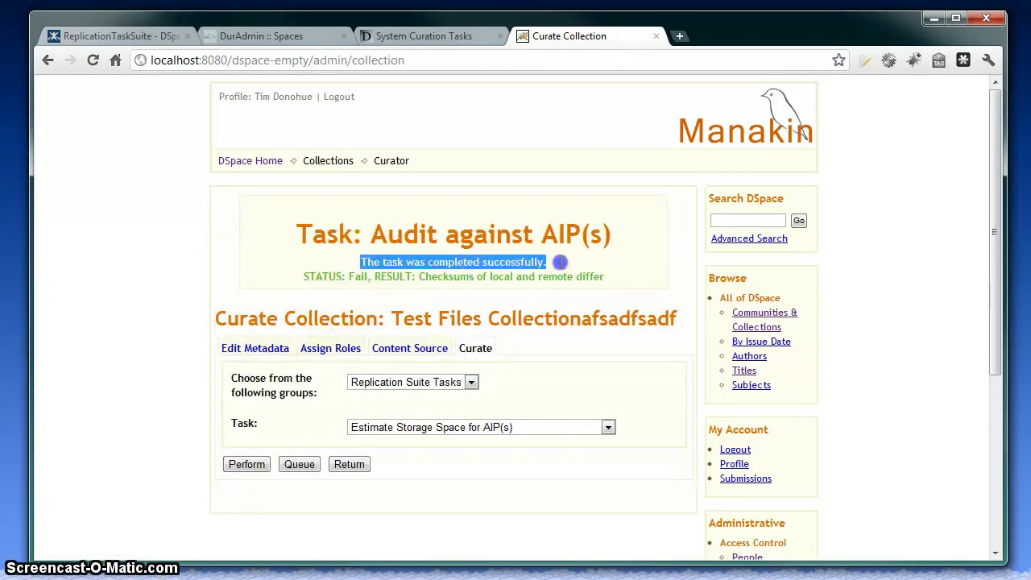
drag(348, 277, 607, 282)
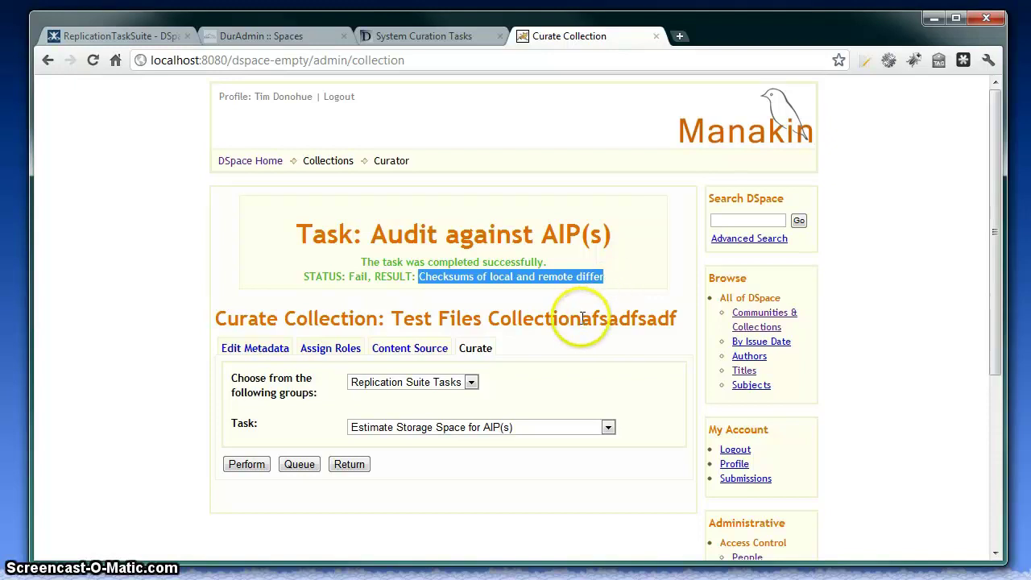
drag(583, 318, 676, 326)
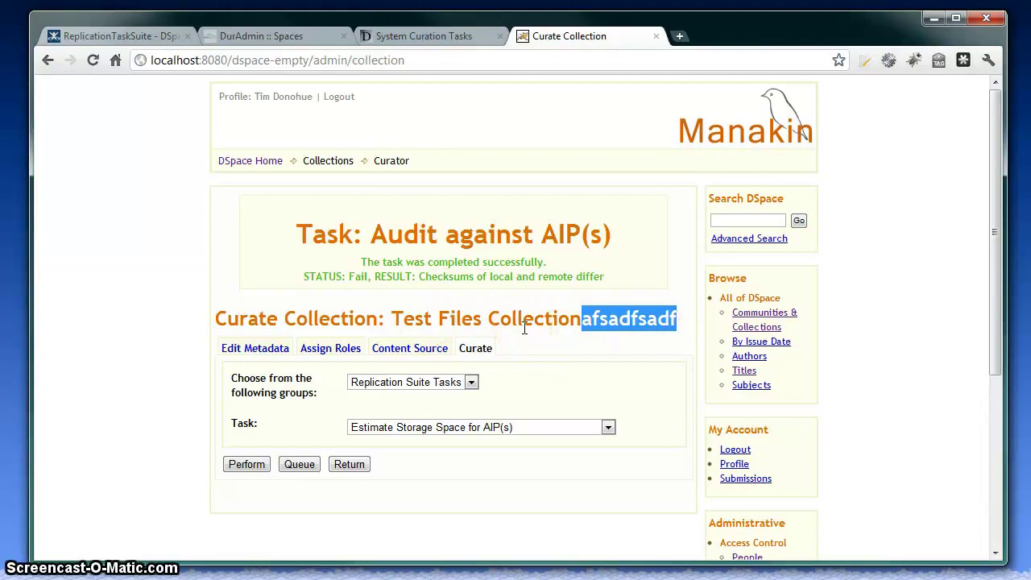
click(499, 427)
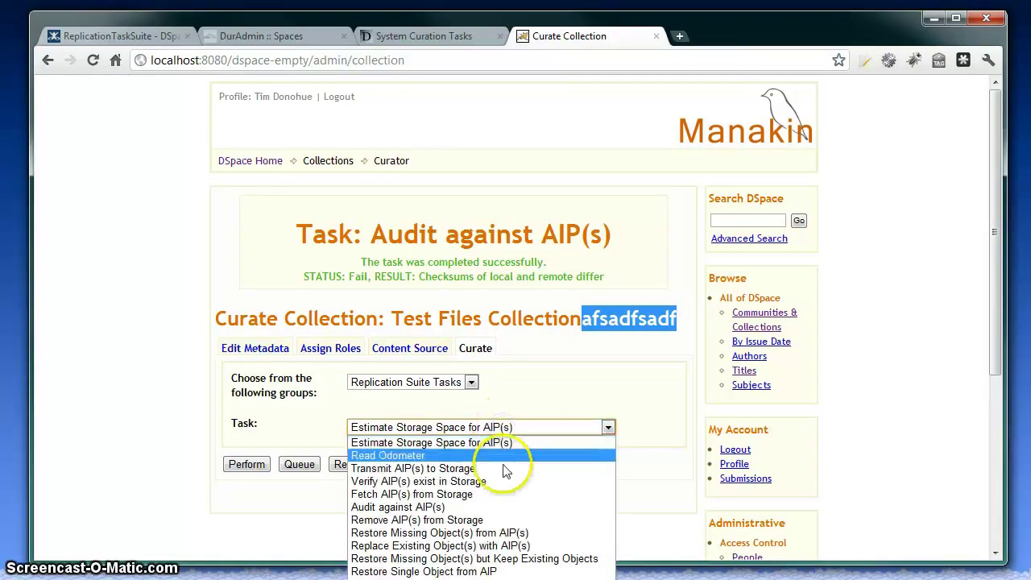
Step: Run 'Replace Existing Object(s) with AIP(s)' on collection 123456789/5 to restore it from backup
click(486, 547)
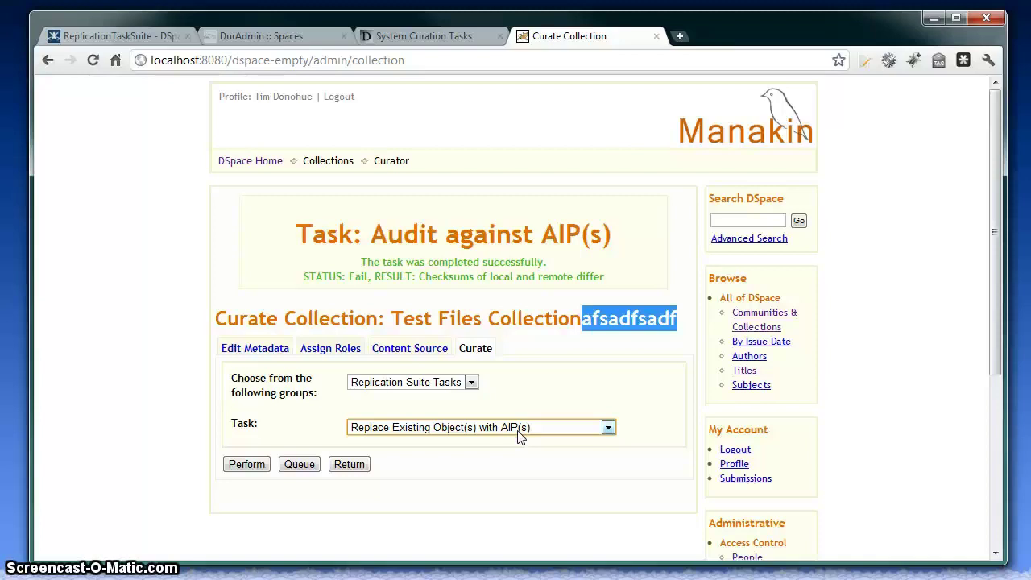
click(247, 465)
click(248, 467)
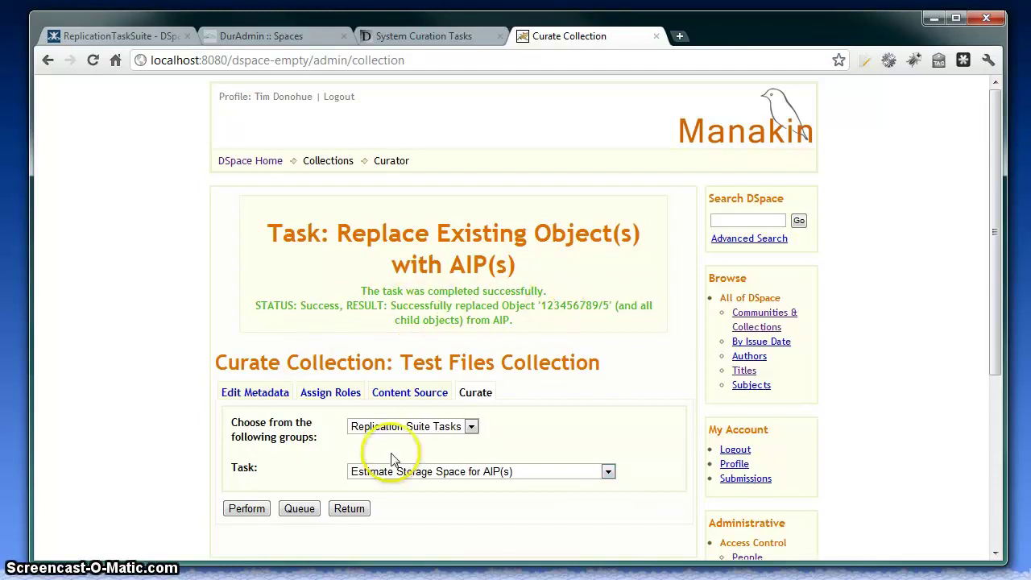
Step: Check the restored Test PDF Document item (handle 8), then return to the Replication Task Suite wiki
click(359, 507)
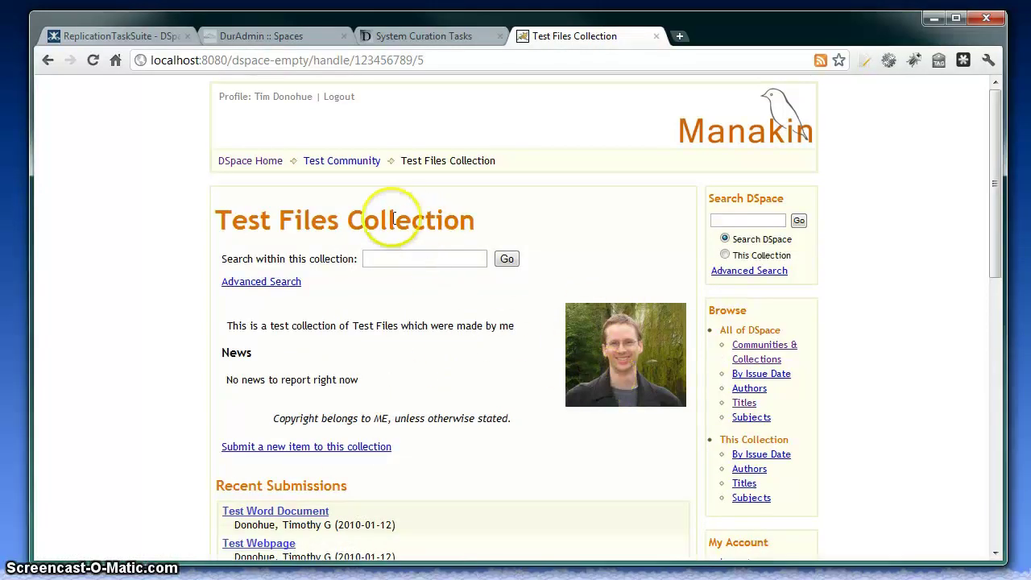
scroll(480, 265, down, 1)
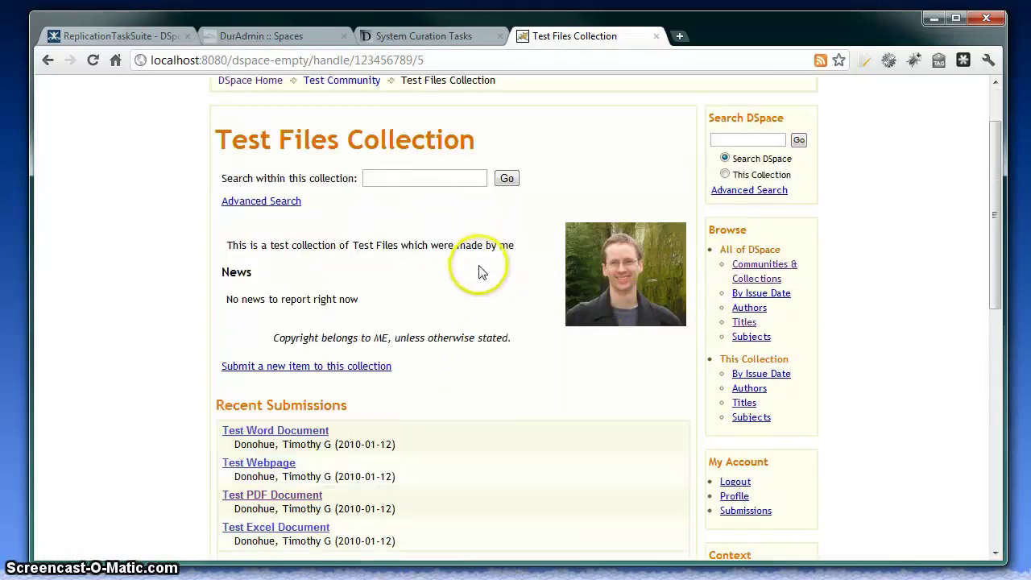
click(289, 497)
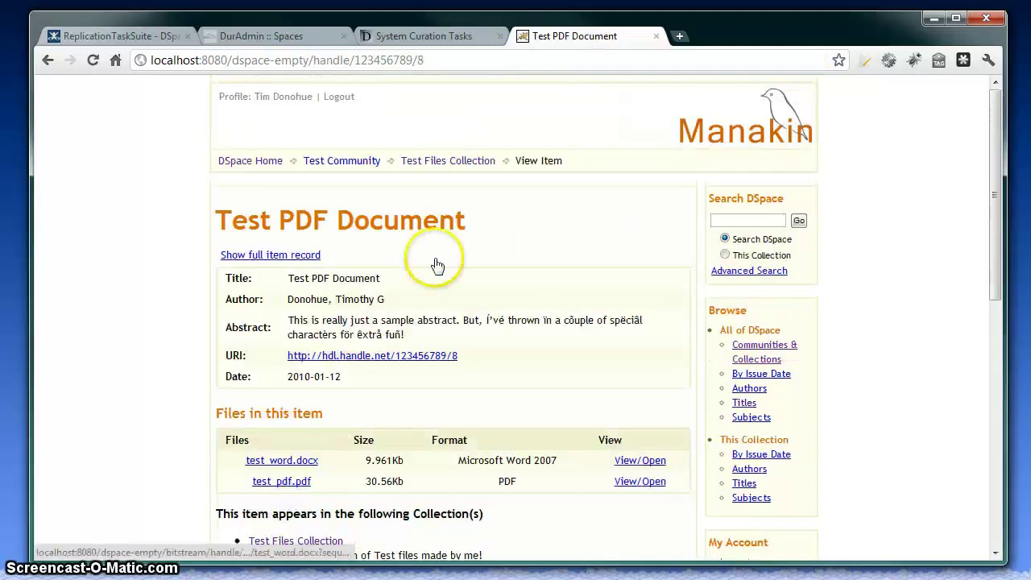
drag(415, 61, 431, 61)
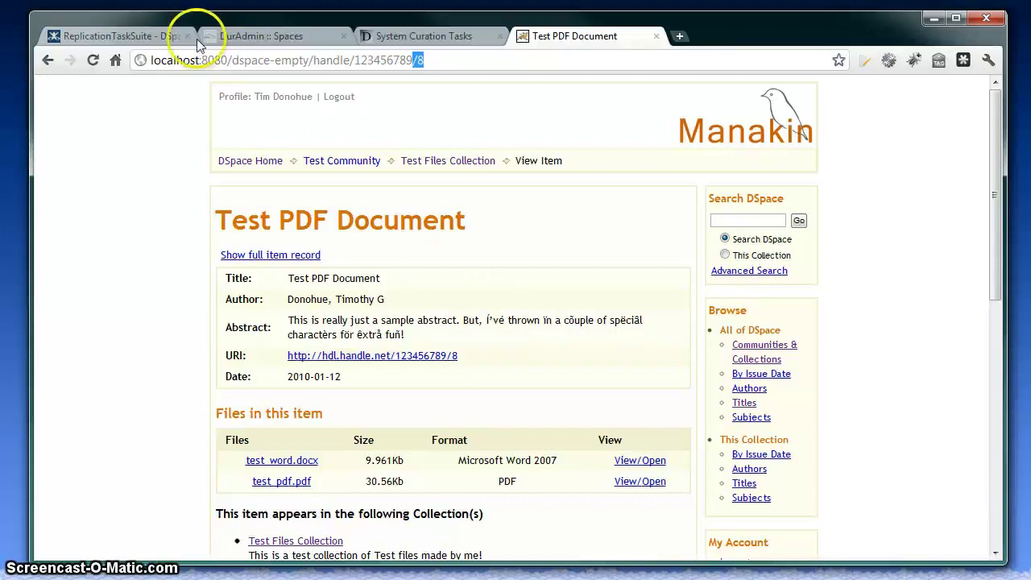
click(161, 36)
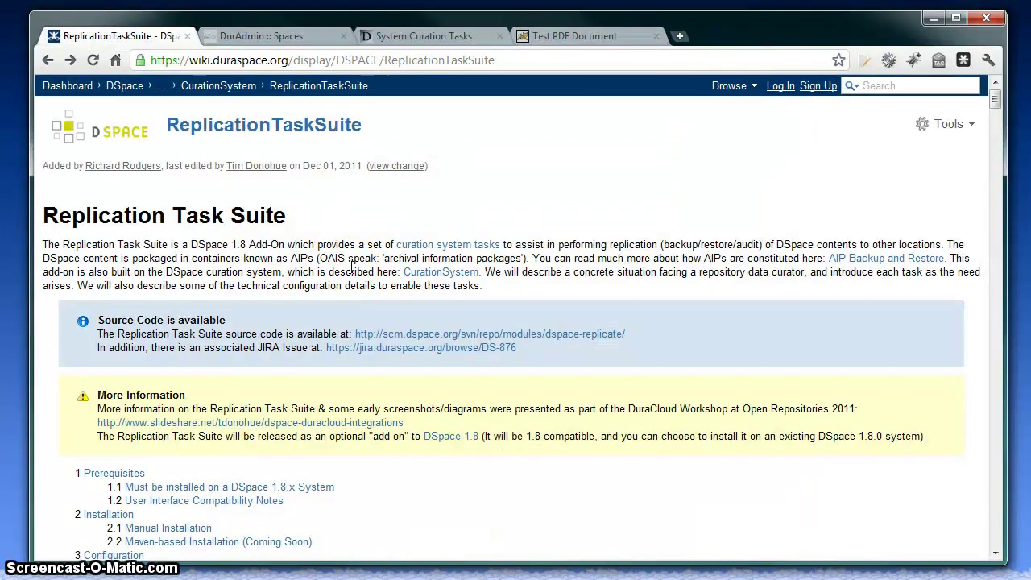